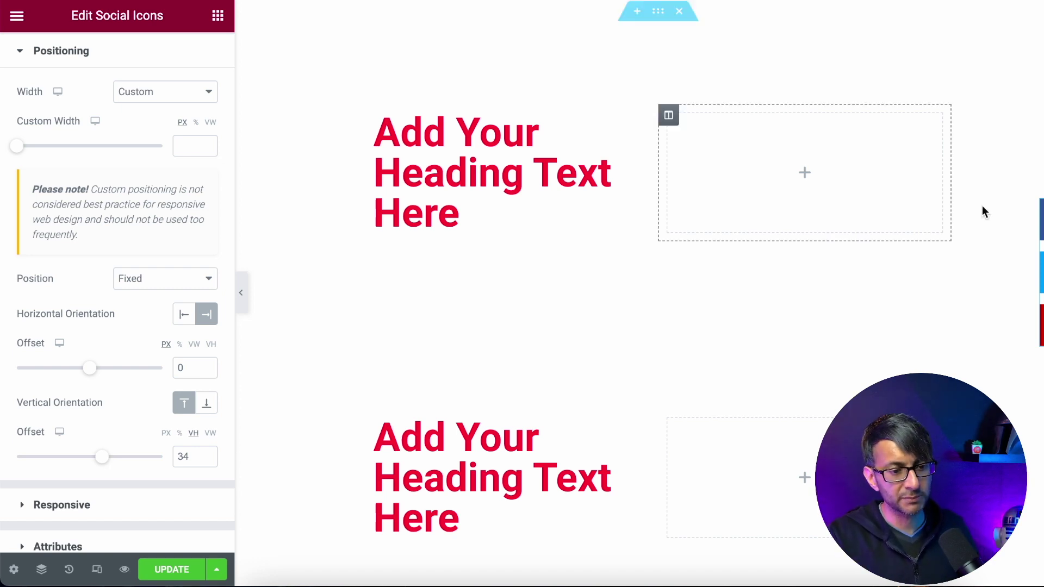
Step: Leave the Social Icons settings and show the Elementor widgets panel
{"action": "scroll", "coordinate": [592, 313], "scroll_direction": "up", "scroll_amount": 2}
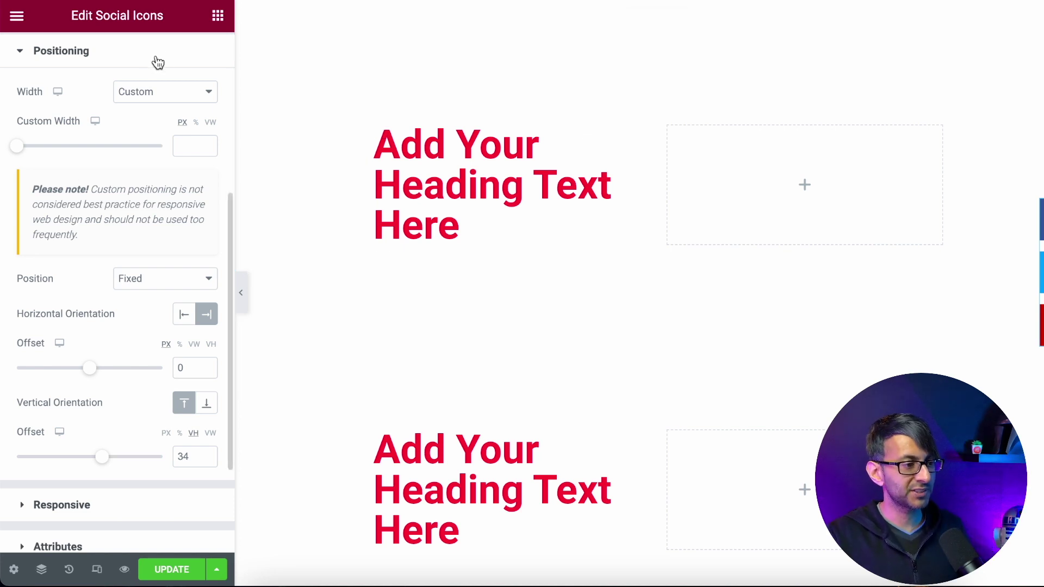
{"action": "left_click", "coordinate": [217, 15]}
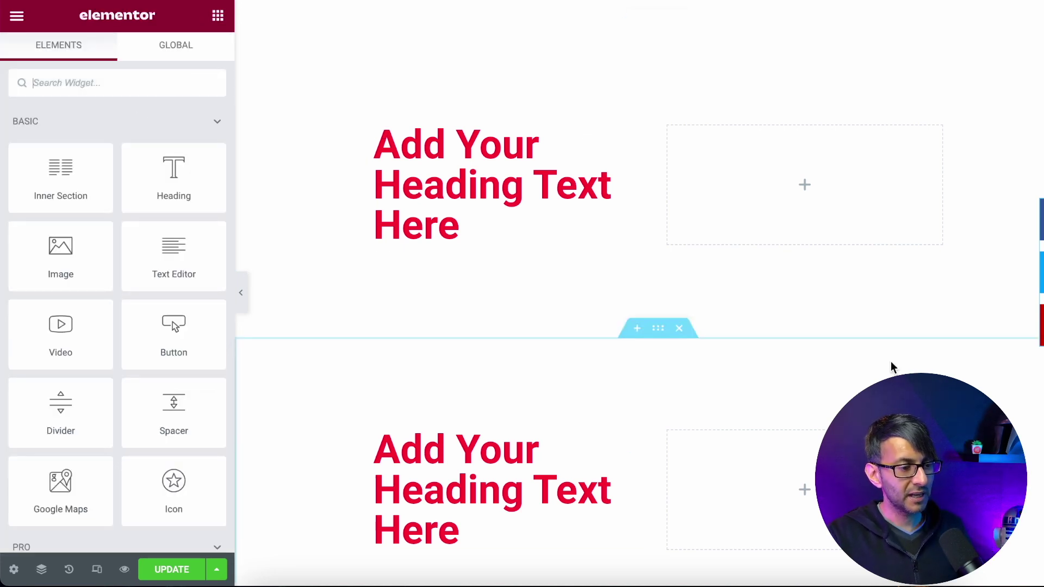
Step: Change the lower heading's title to 'Section 4'
{"action": "scroll", "coordinate": [890, 366], "scroll_direction": "down", "scroll_amount": 3}
{"action": "scroll", "coordinate": [598, 272], "scroll_direction": "down", "scroll_amount": 4}
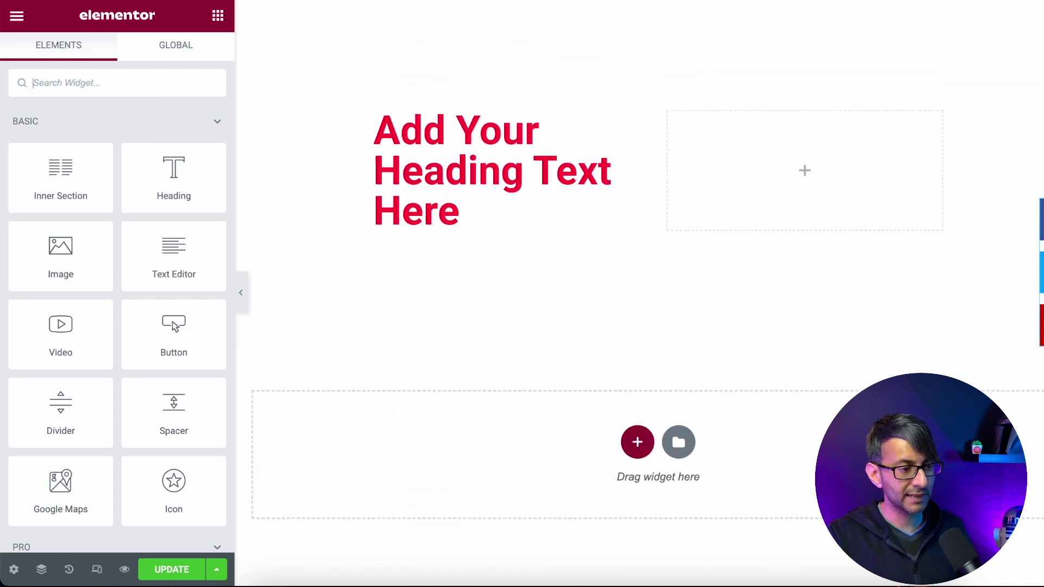
{"action": "left_click", "coordinate": [468, 212]}
{"action": "left_click_drag", "start_coordinate": [174, 168], "coordinate": [3, 155]}
{"action": "type", "text": "Section 4"}
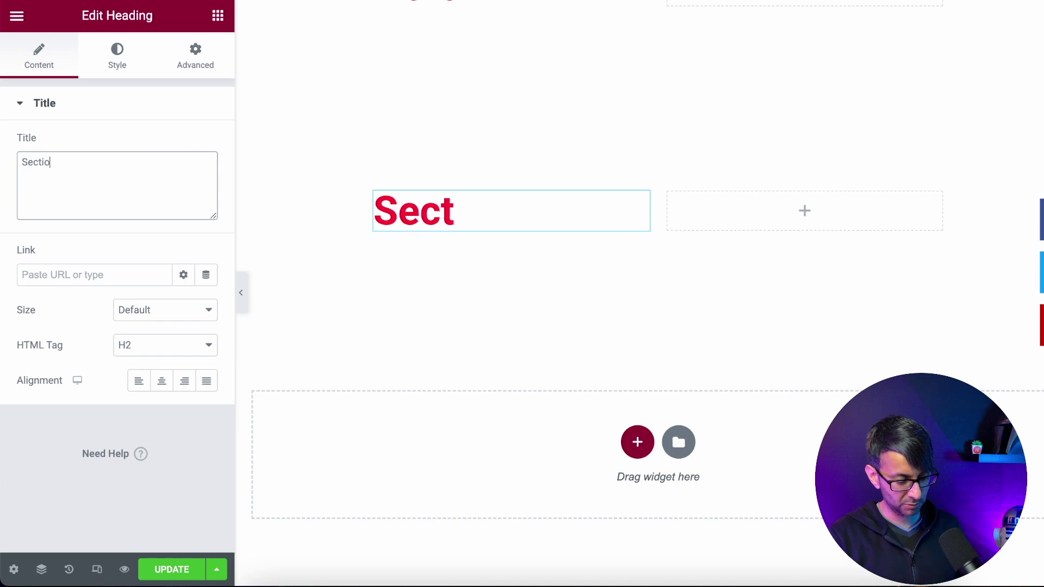
Step: Search widgets for 'anchor' and place a Menu Anchor above the Section 4 heading
{"action": "left_click", "coordinate": [218, 16]}
{"action": "left_click", "coordinate": [140, 84]}
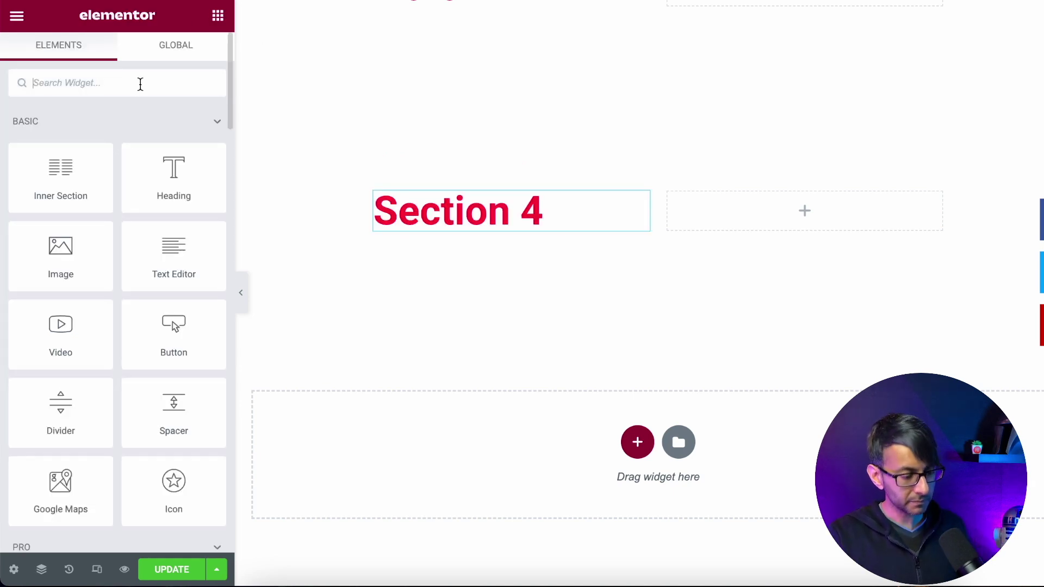
{"action": "type", "text": "anchor"}
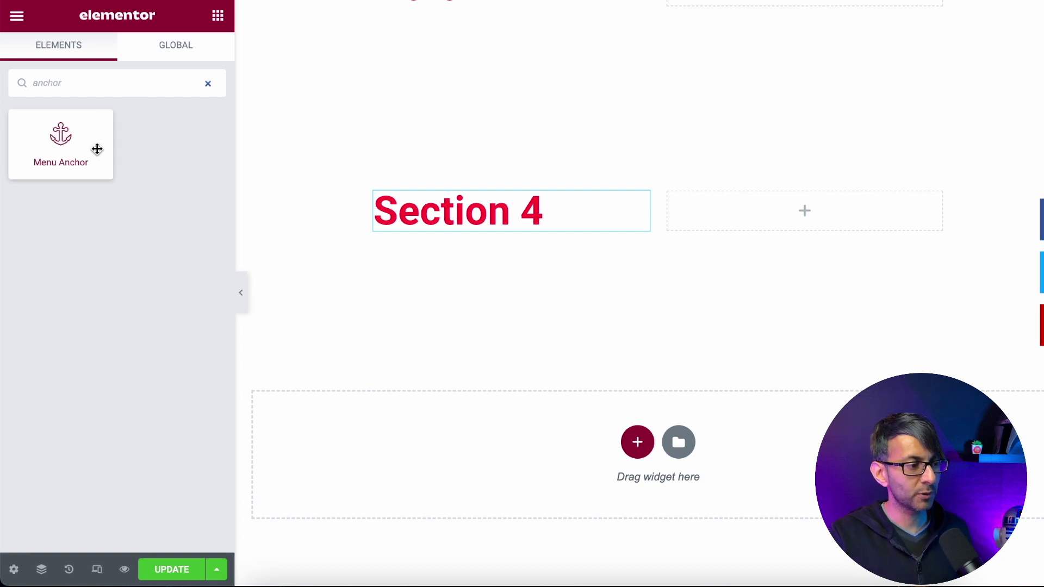
{"action": "left_click_drag", "start_coordinate": [66, 149], "coordinate": [497, 197]}
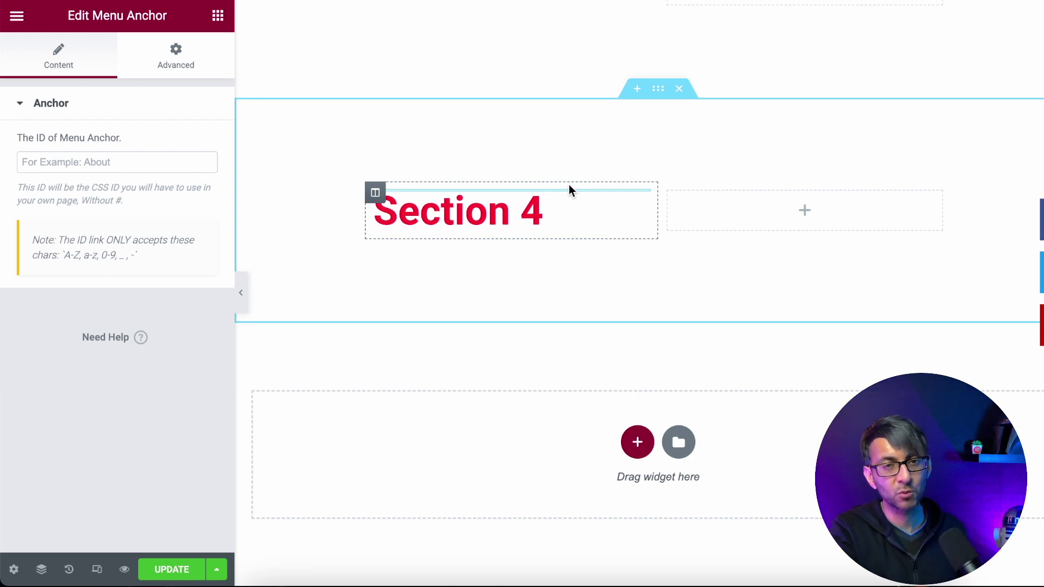
Step: Set the Section 4 menu anchor's ID to page1 and update the page
{"action": "left_click", "coordinate": [121, 162]}
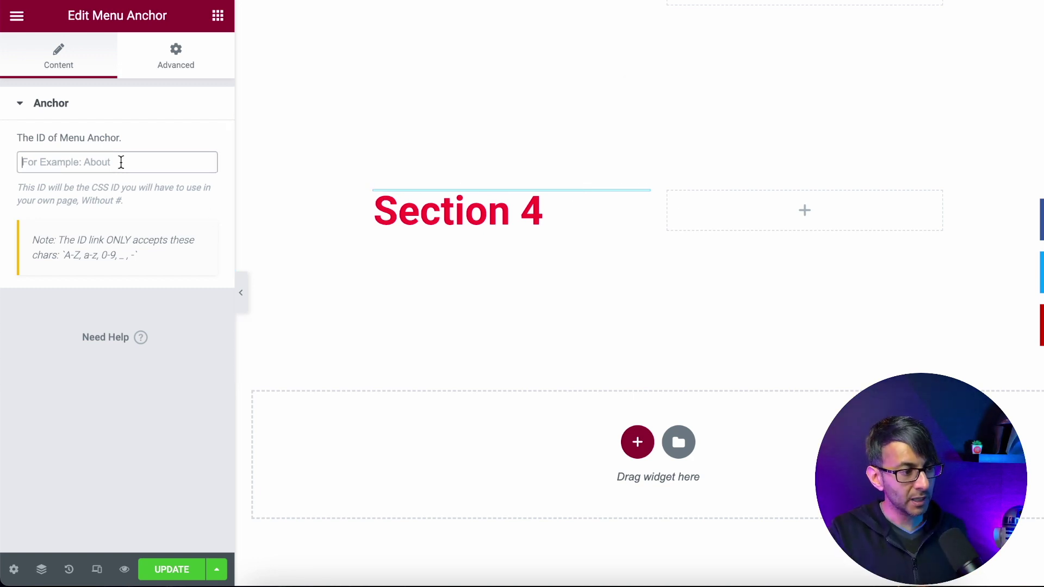
{"action": "type", "text": "page1"}
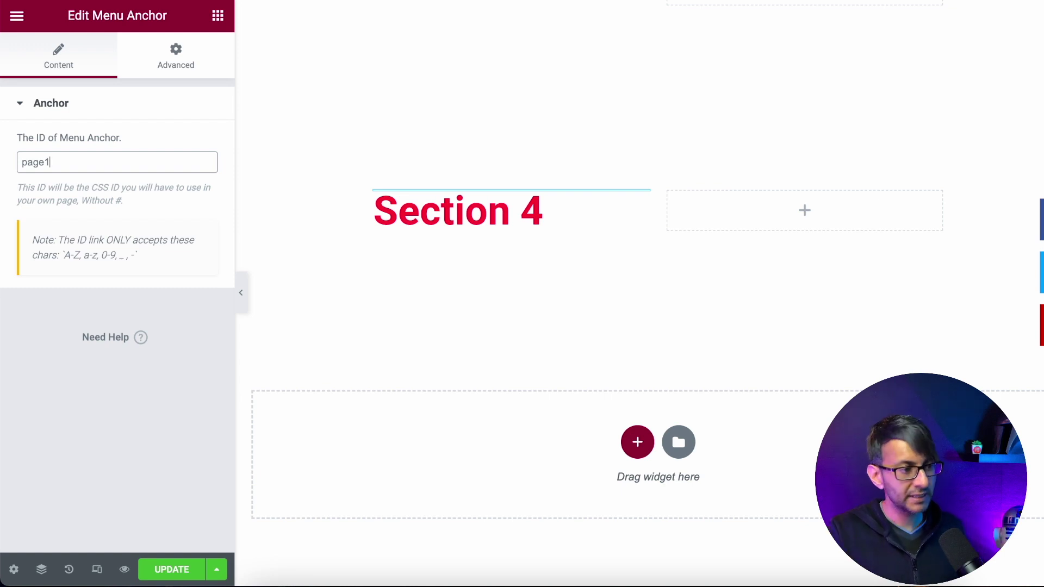
{"action": "left_click", "coordinate": [173, 570]}
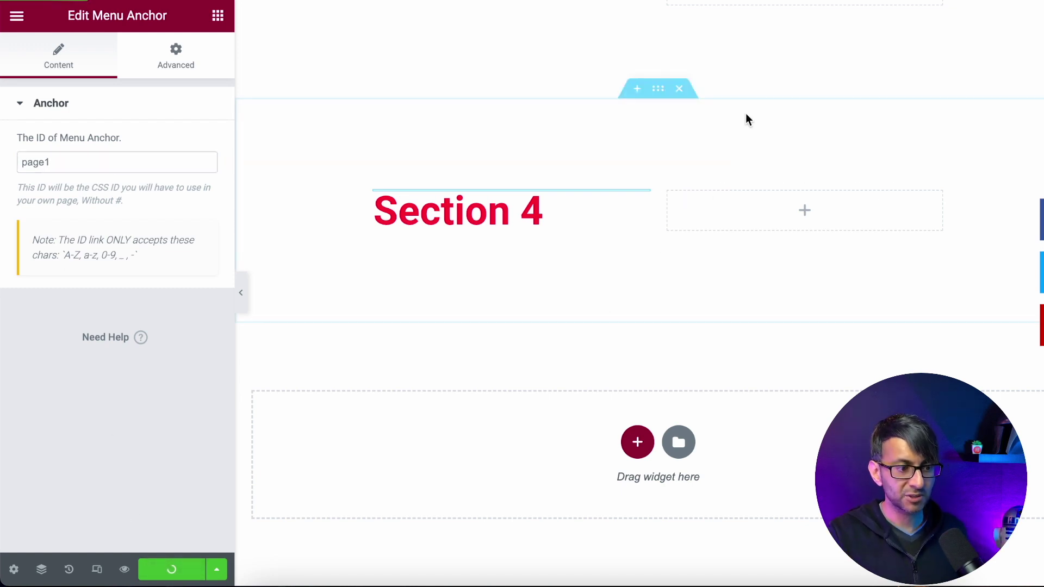
Step: Insert a two-column section at the page top with a Button widget in its left column
{"action": "scroll", "coordinate": [638, 293], "scroll_direction": "up", "scroll_amount": 5}
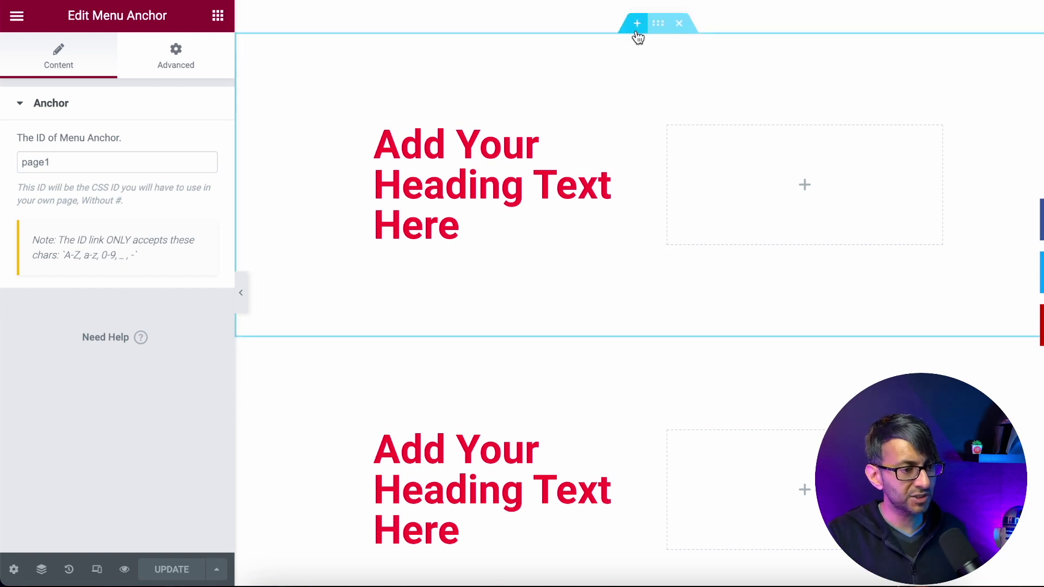
{"action": "left_click", "coordinate": [637, 11]}
{"action": "left_click", "coordinate": [637, 107]}
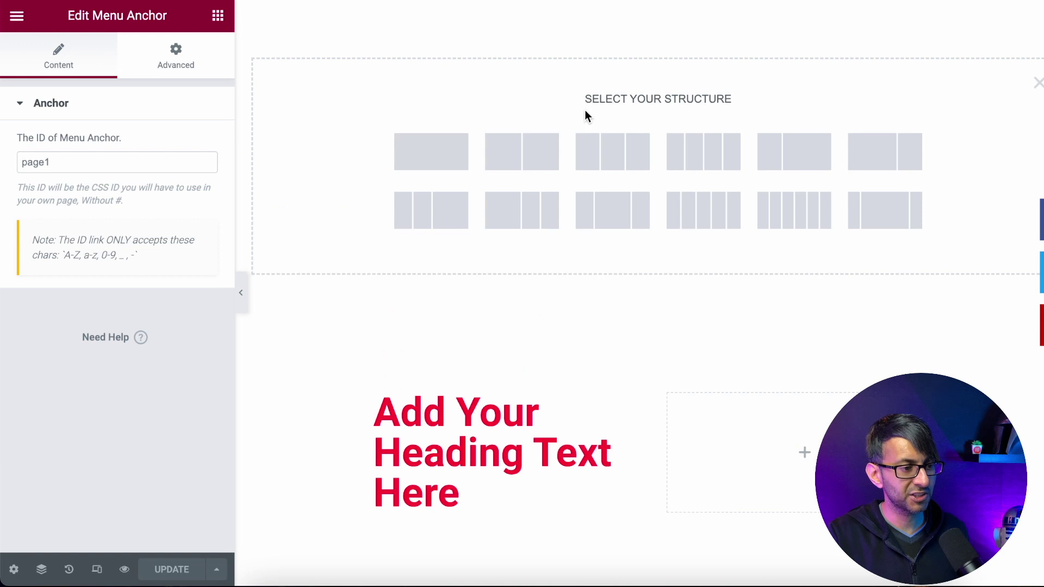
{"action": "left_click", "coordinate": [501, 157]}
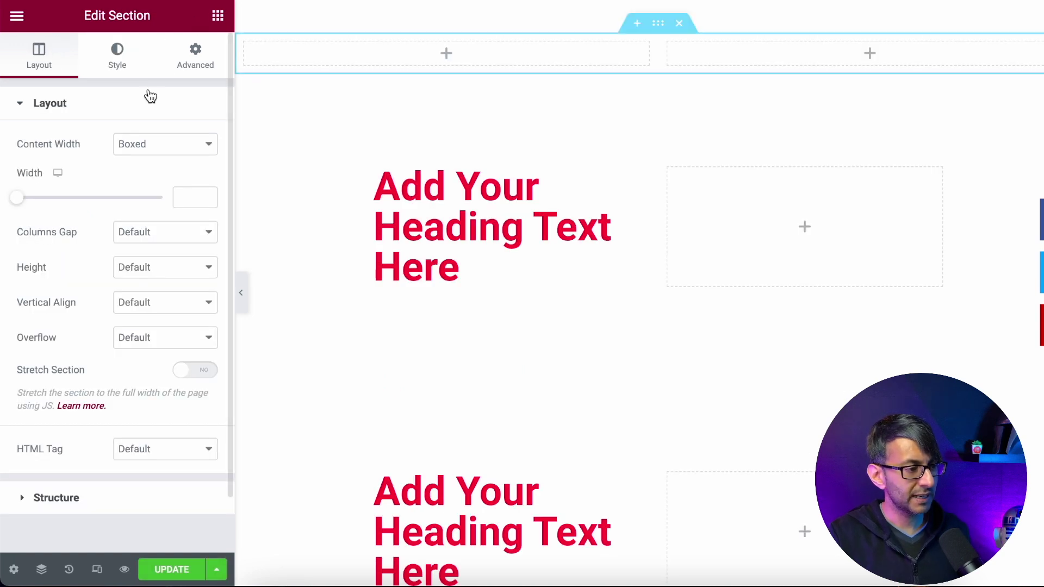
{"action": "left_click", "coordinate": [217, 16]}
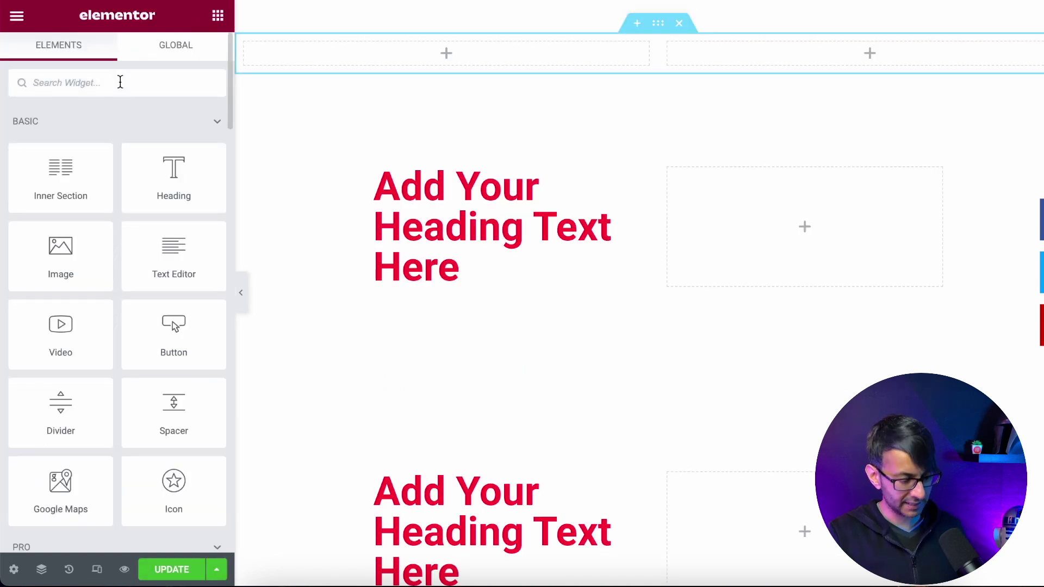
{"action": "type", "text": "button"}
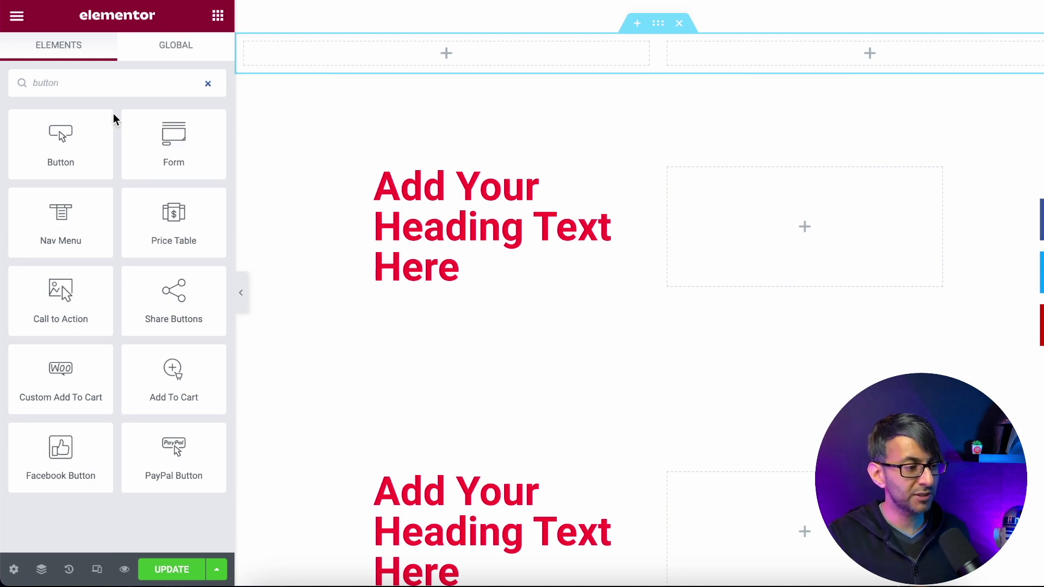
{"action": "left_click_drag", "start_coordinate": [62, 143], "coordinate": [542, 53]}
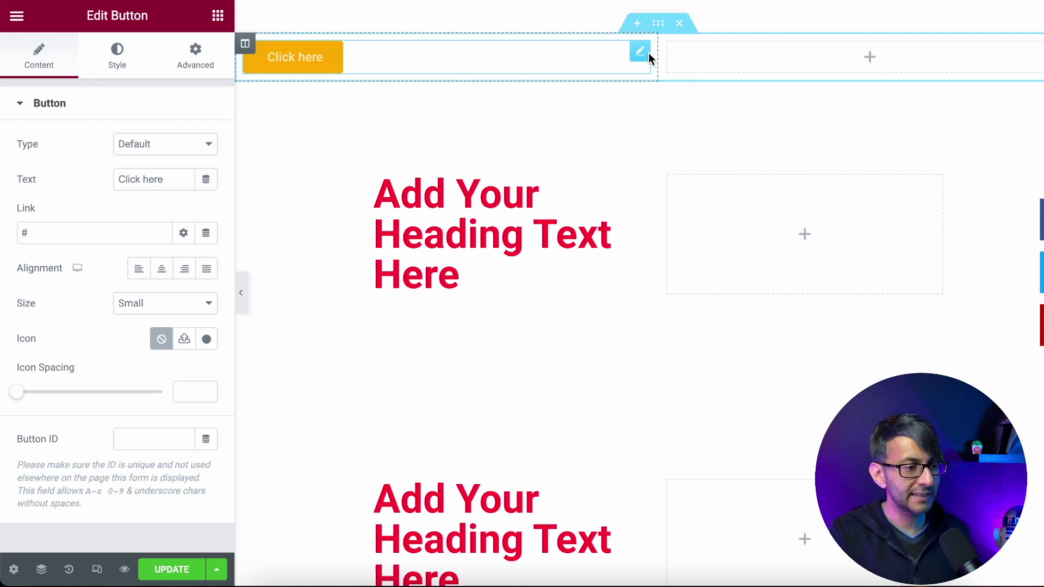
Step: Set the Click here button's link to #page1 and update the page
{"action": "left_click", "coordinate": [62, 233]}
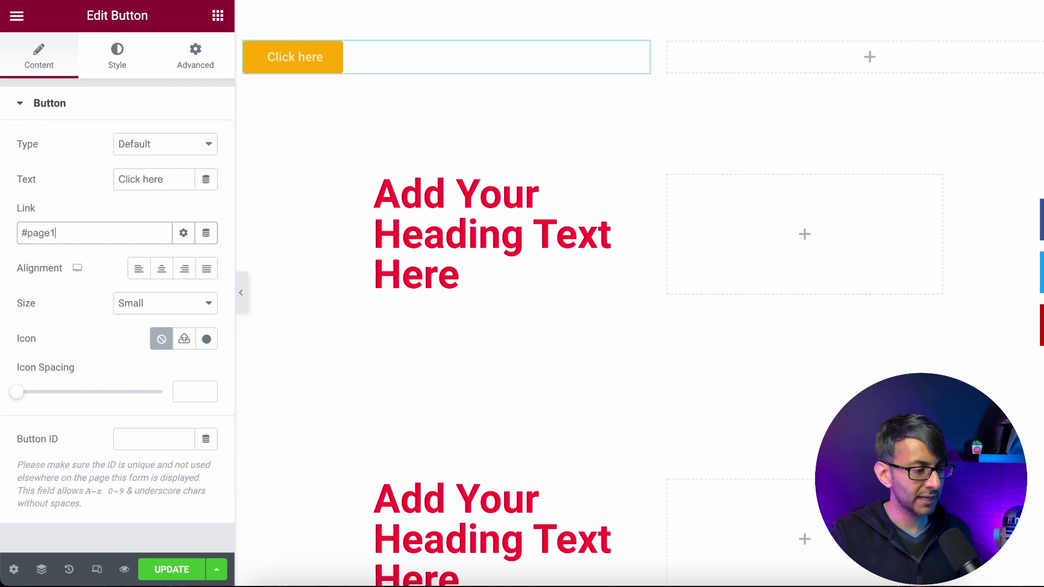
{"action": "left_click", "coordinate": [187, 575]}
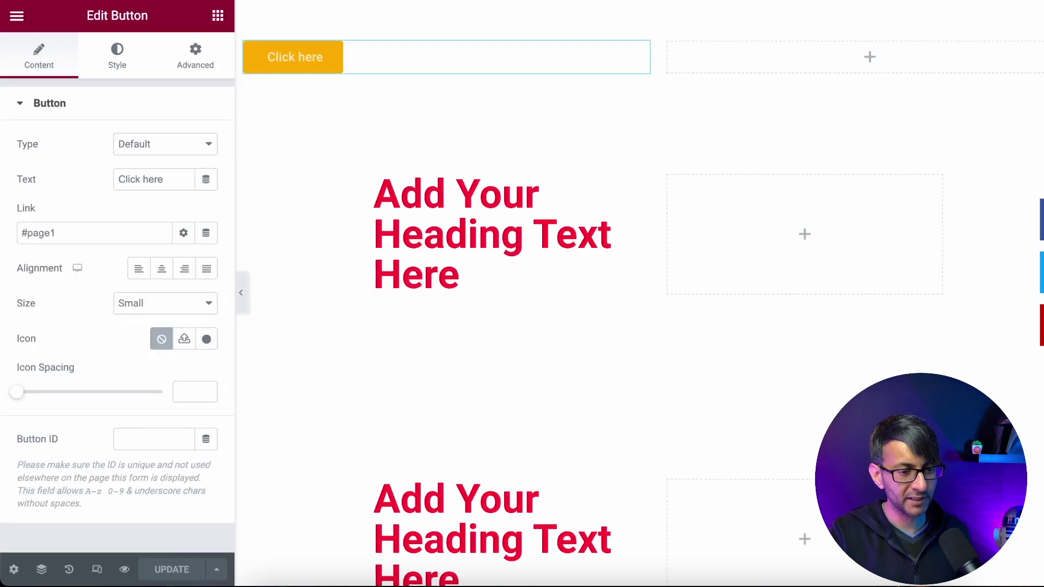
{"action": "scroll", "coordinate": [639, 294], "scroll_direction": "down", "scroll_amount": 5}
Step: Give the Section 4 section 1000 px bottom padding under Advanced and update the page
{"action": "scroll", "coordinate": [653, 192], "scroll_direction": "down", "scroll_amount": 3}
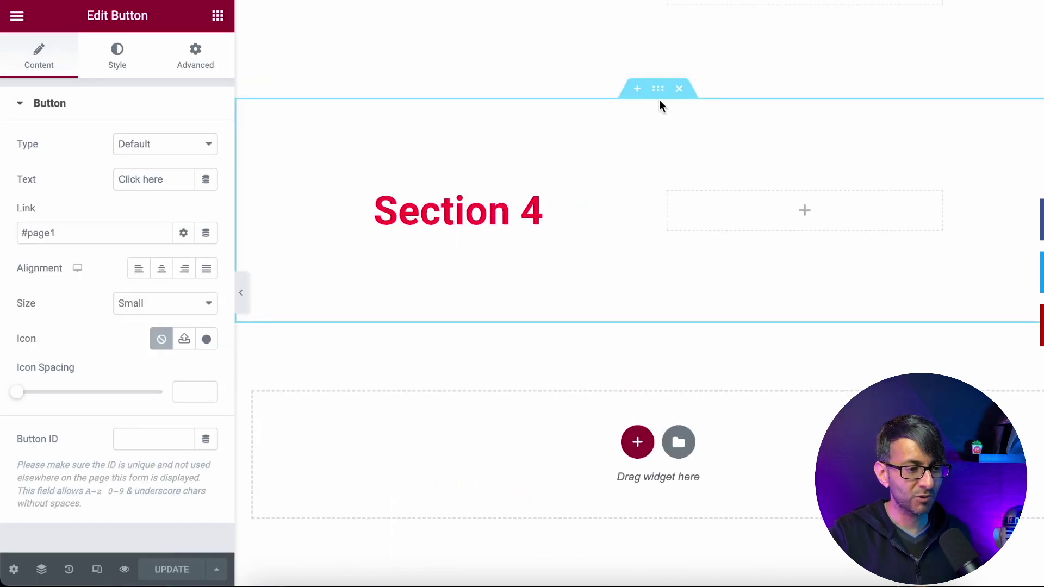
{"action": "left_click", "coordinate": [659, 89]}
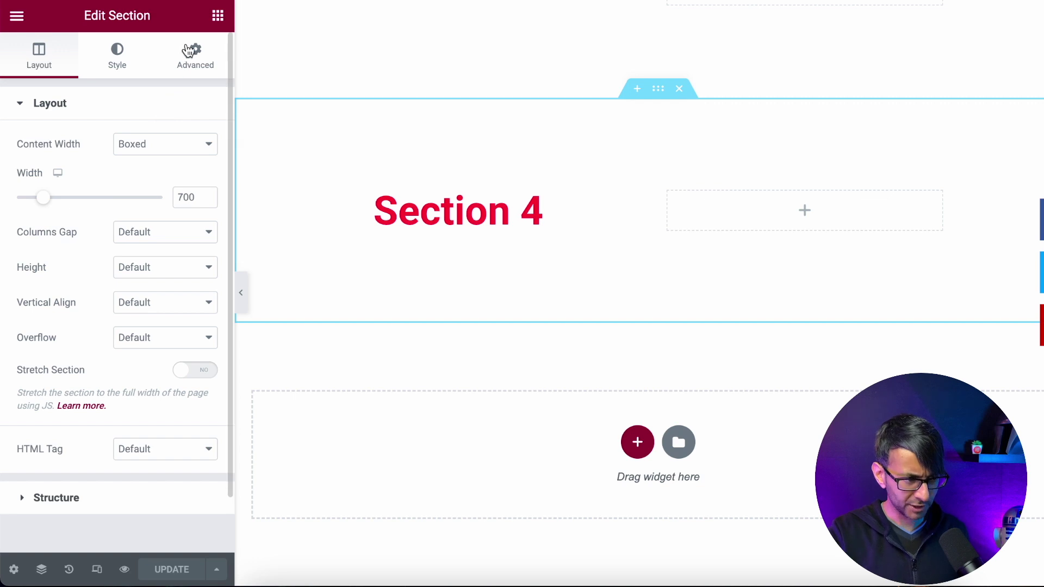
{"action": "left_click", "coordinate": [194, 62]}
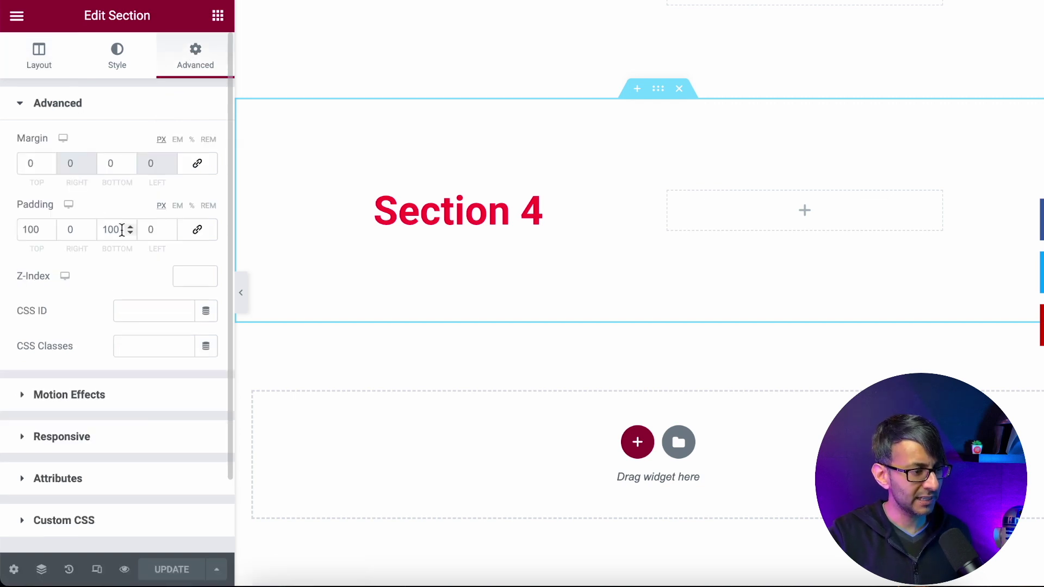
{"action": "left_click", "coordinate": [122, 229]}
{"action": "type", "text": "0"}
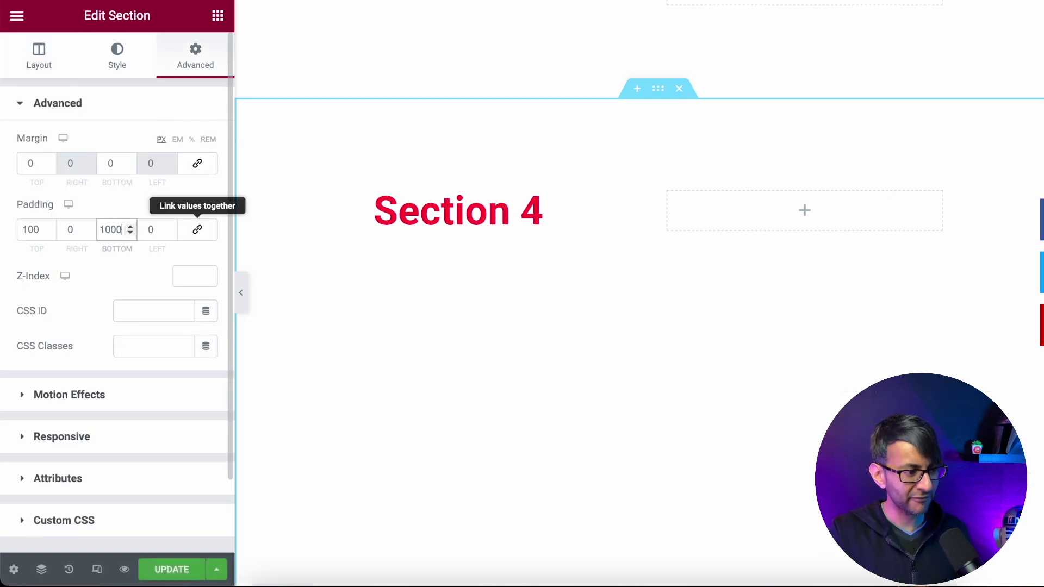
{"action": "left_click", "coordinate": [172, 569]}
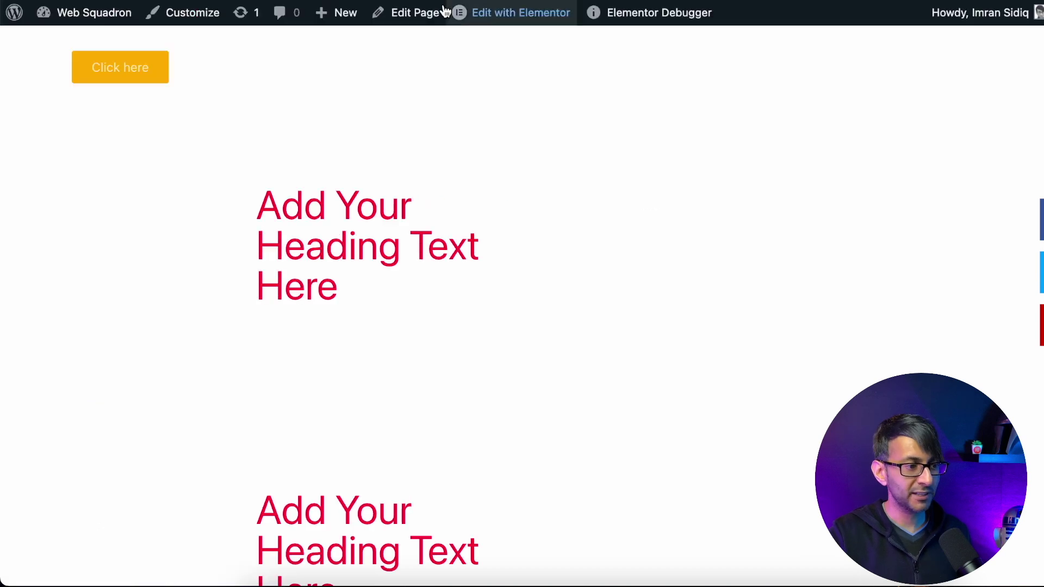
Step: Reload the live preview and use the Click here button to jump to Section 4
{"action": "key", "text": "super+l"}
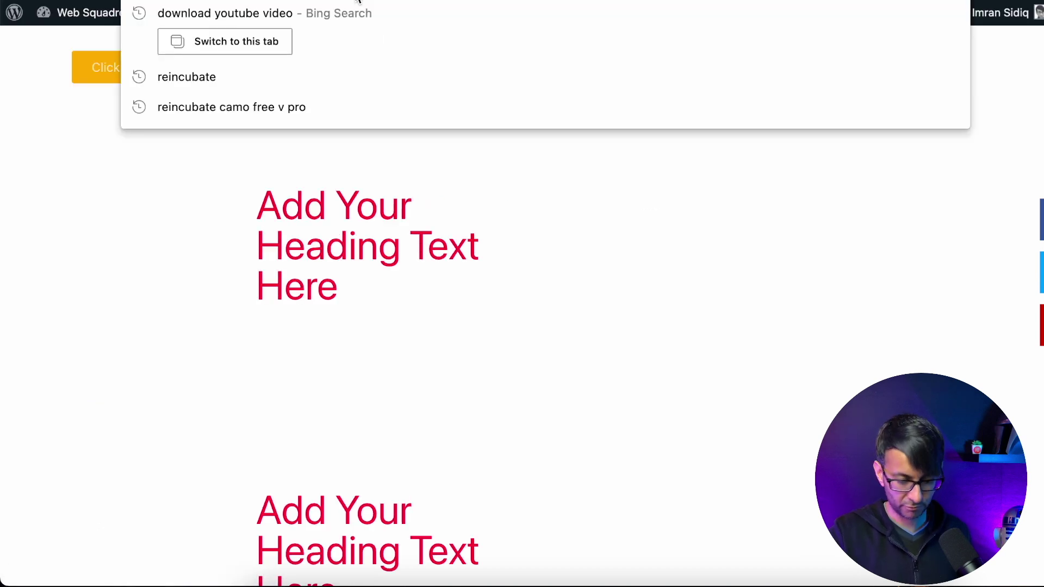
{"action": "key", "text": "Return"}
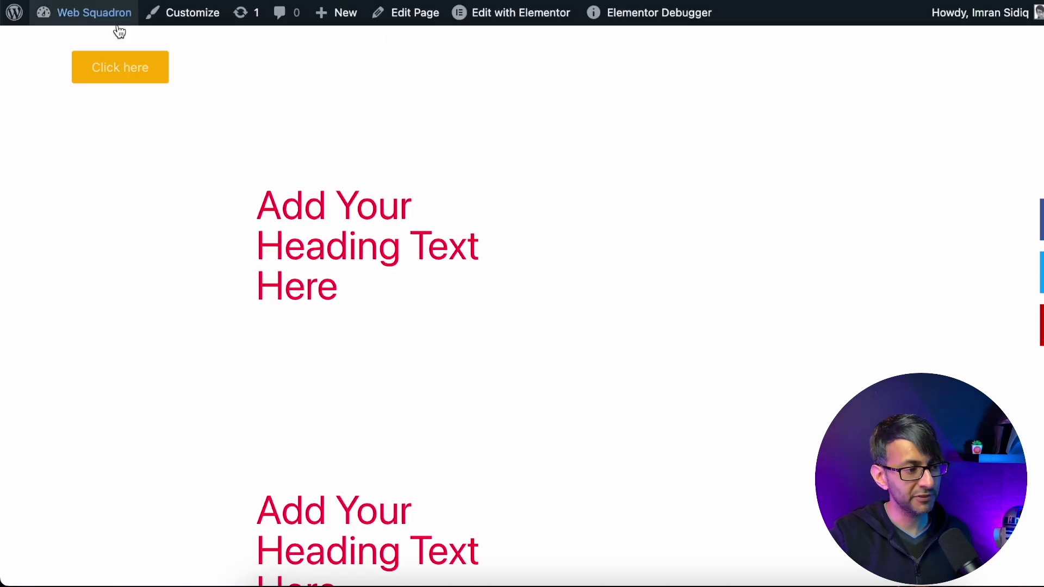
{"action": "left_click", "coordinate": [121, 71]}
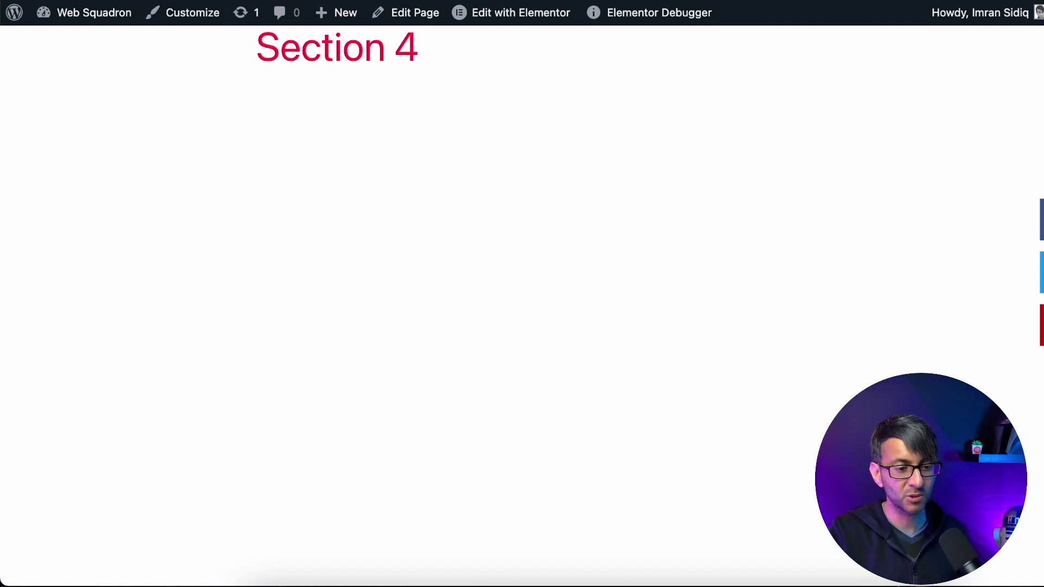
{"action": "scroll", "coordinate": [522, 304], "scroll_direction": "down", "scroll_amount": 10}
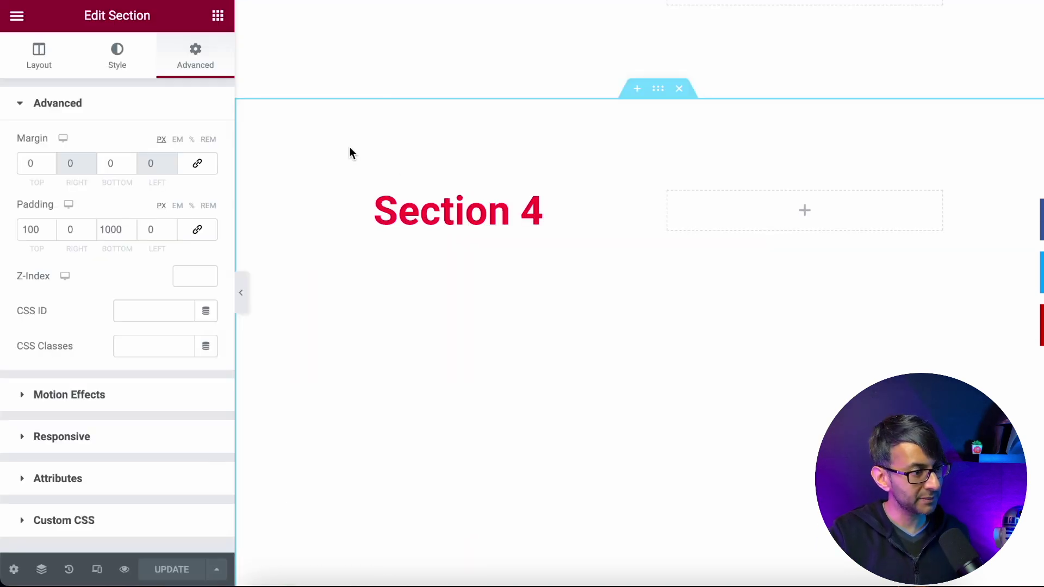
Step: Through the Navigator, give the Section 4 Menu Anchor an unlinked 40 px bottom margin and update
{"action": "left_click", "coordinate": [41, 570]}
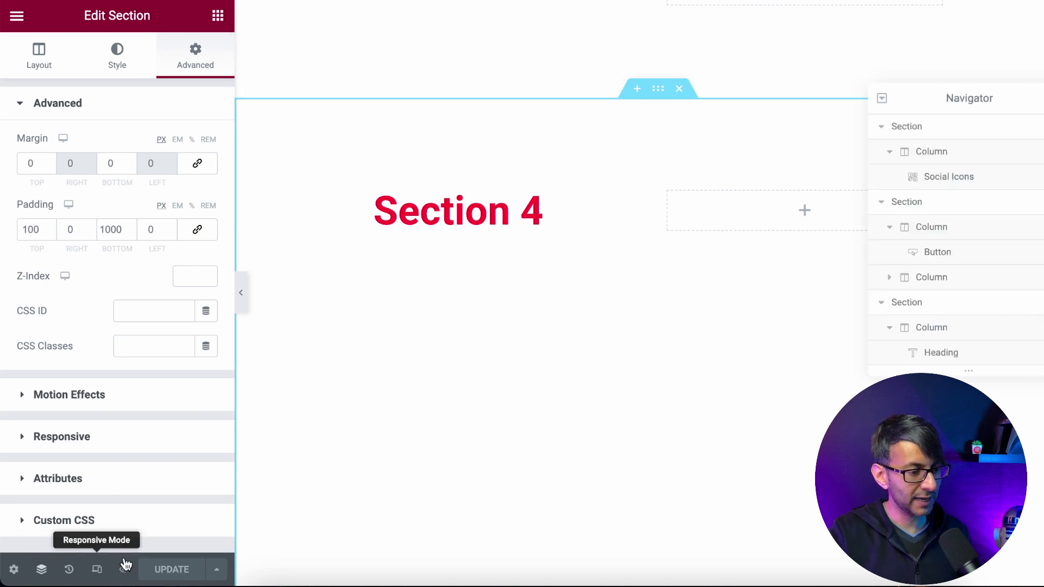
{"action": "scroll", "coordinate": [957, 239], "scroll_direction": "down", "scroll_amount": 3}
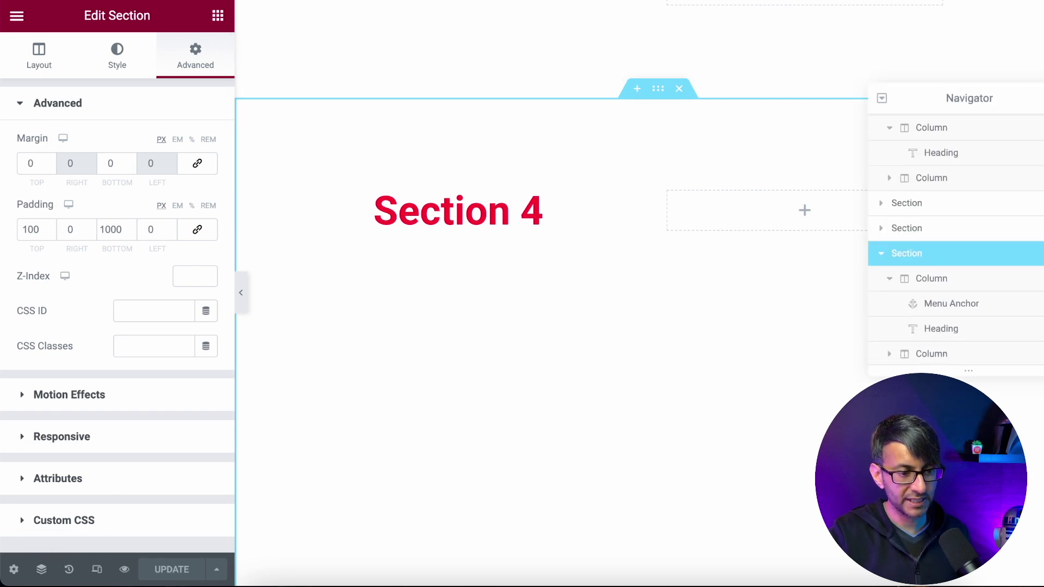
{"action": "left_click", "coordinate": [957, 304]}
{"action": "left_click", "coordinate": [197, 71]}
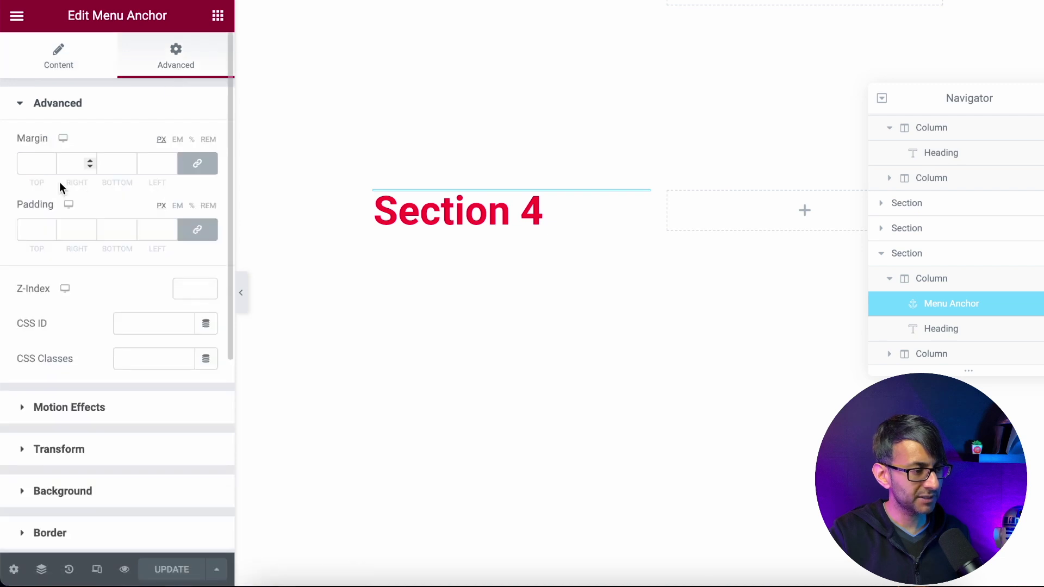
{"action": "left_click", "coordinate": [190, 163]}
{"action": "left_click", "coordinate": [103, 185]}
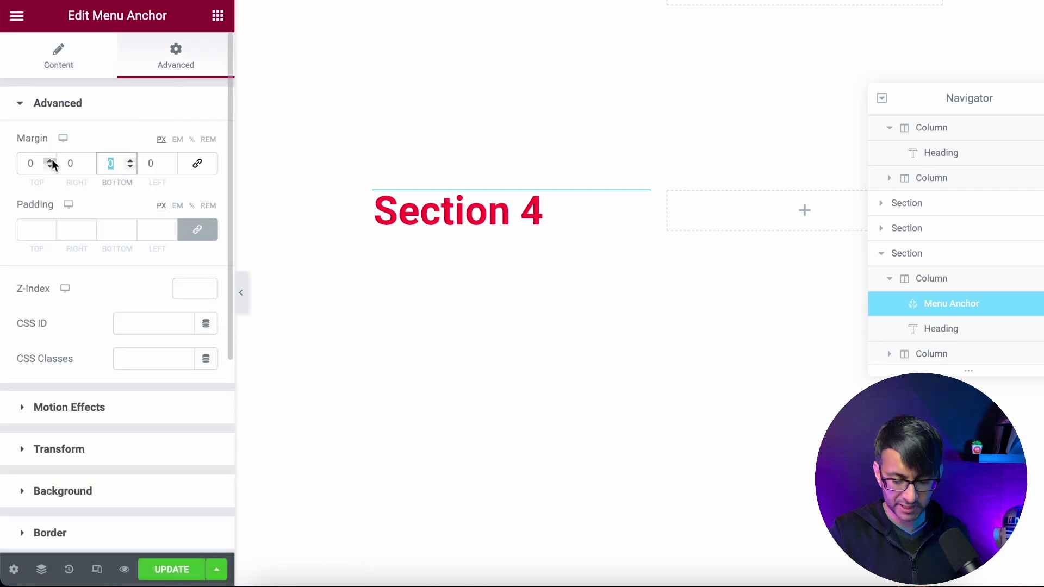
{"action": "type", "text": "40"}
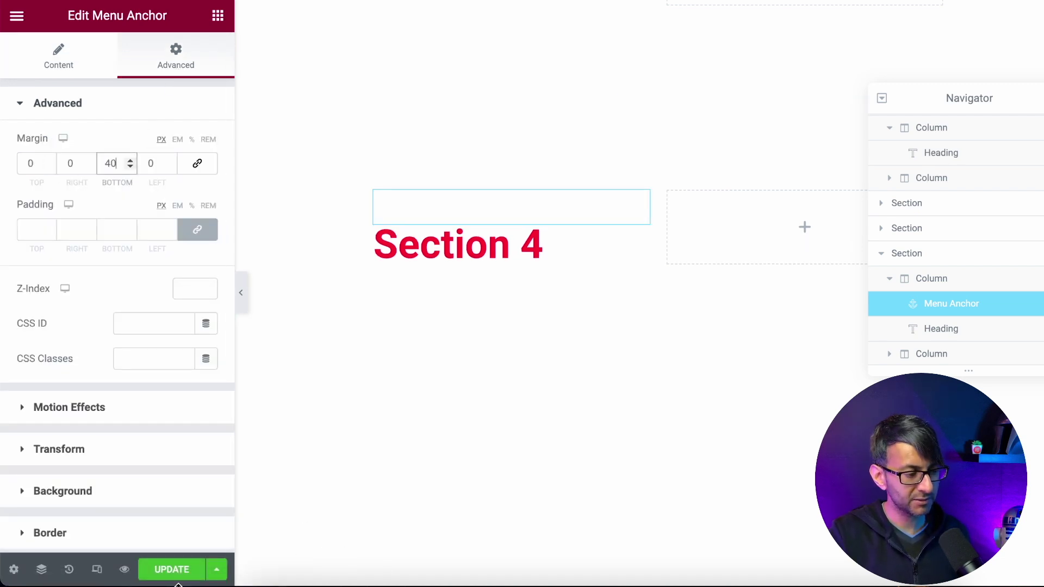
{"action": "left_click", "coordinate": [171, 569]}
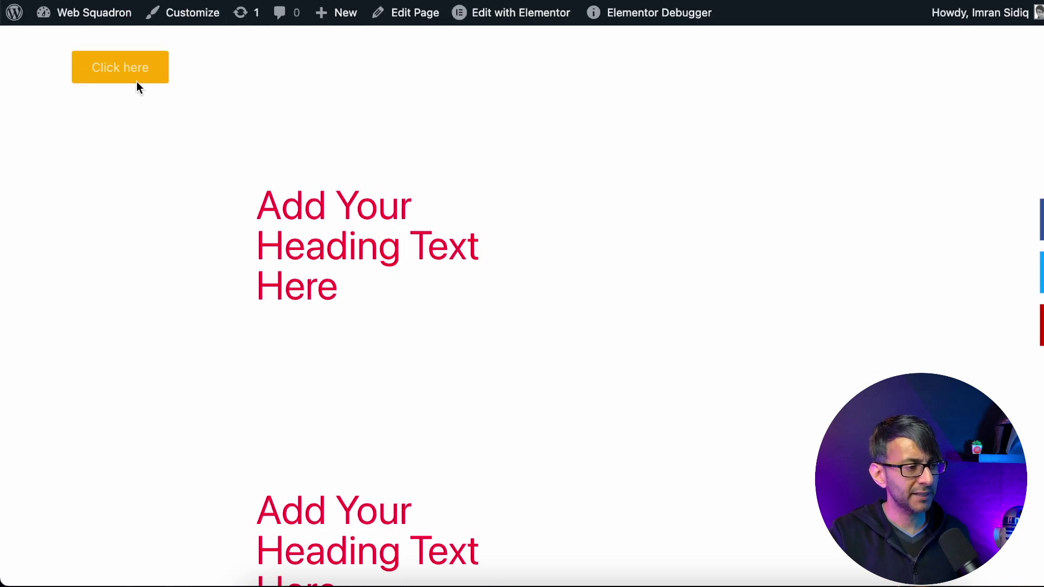
Step: Test the Click here button's jump to Section 4, then close the Navigator
{"action": "left_click", "coordinate": [137, 82]}
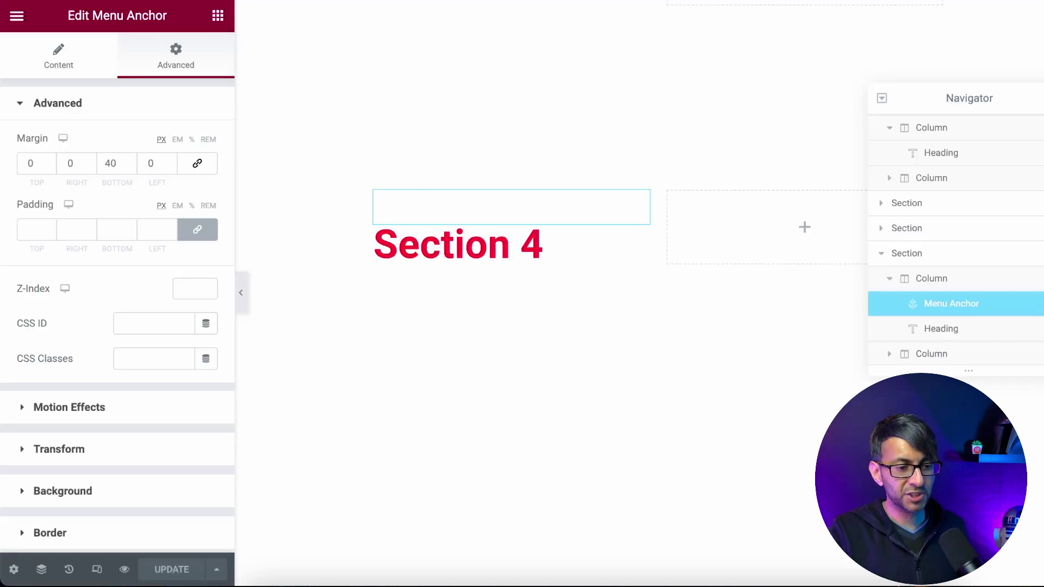
{"action": "scroll", "coordinate": [511, 294], "scroll_direction": "up", "scroll_amount": 5}
{"action": "key", "text": "ctrl+i"}
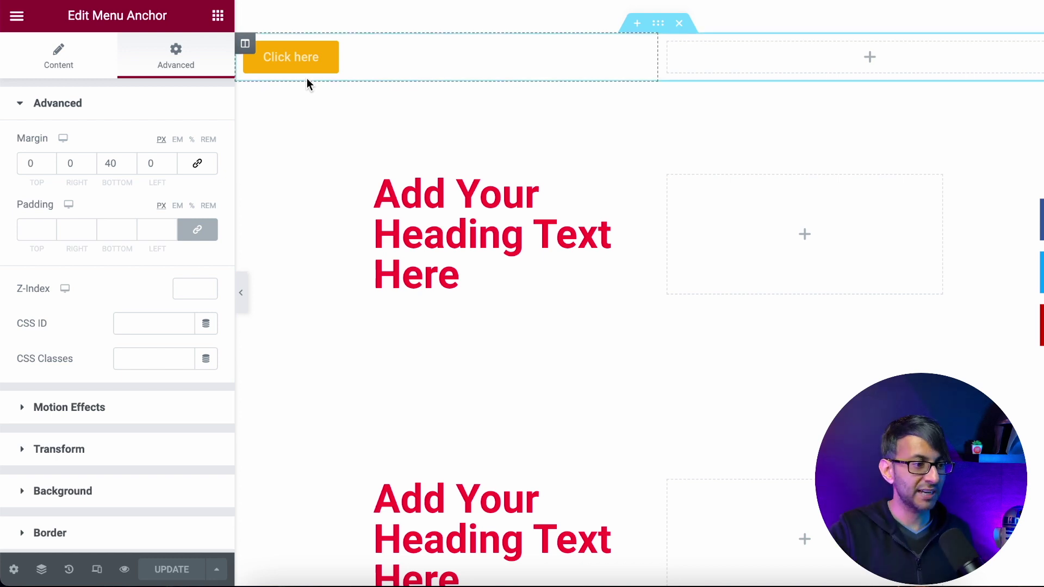
Step: Add an Image widget under the Click here button in the top section
{"action": "left_click", "coordinate": [224, 20]}
{"action": "type", "text": "ic"}
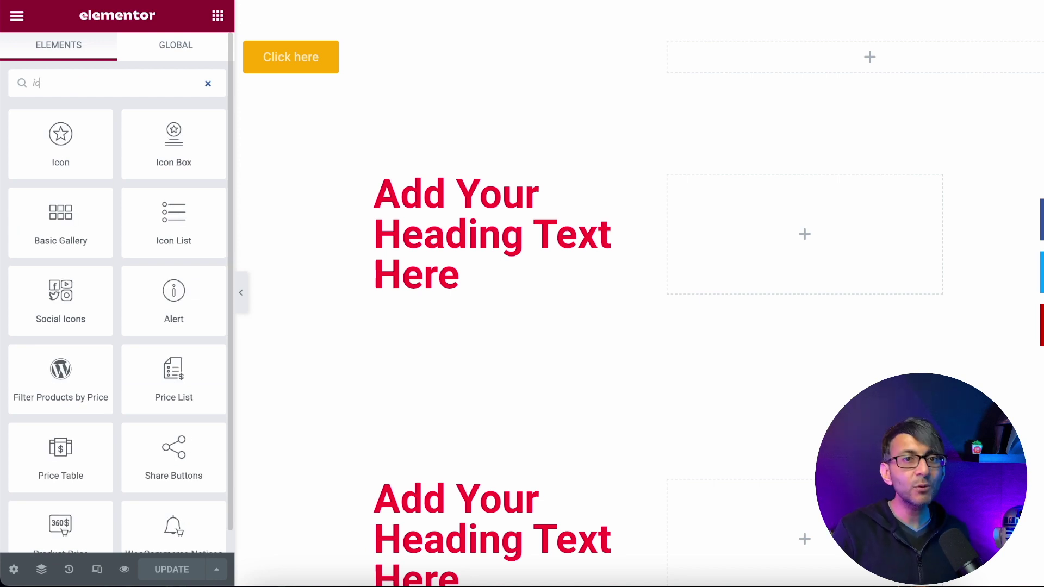
{"action": "key", "text": "BackSpace"}
{"action": "key", "text": "BackSpace"}
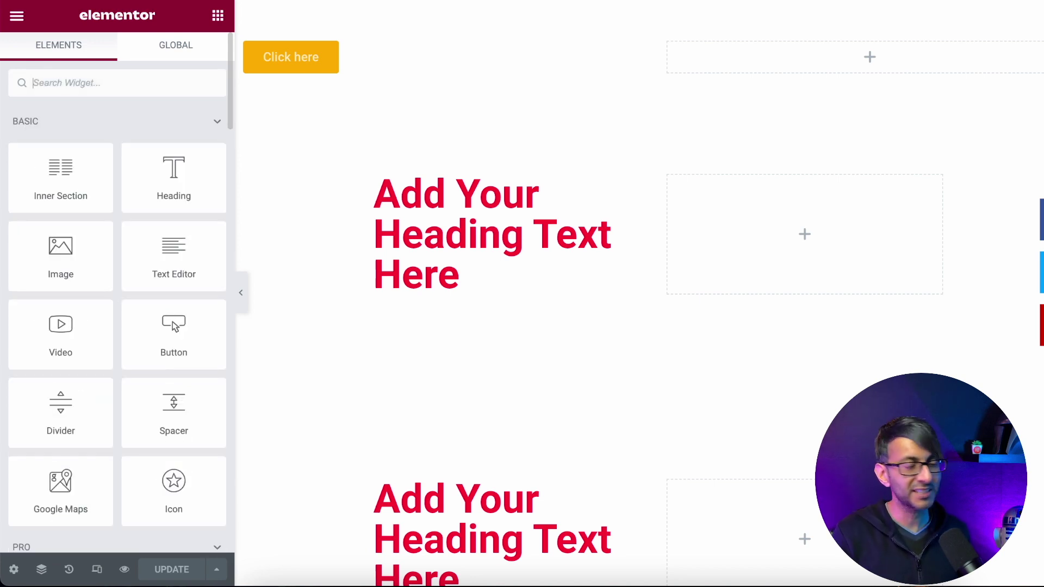
{"action": "type", "text": "im"}
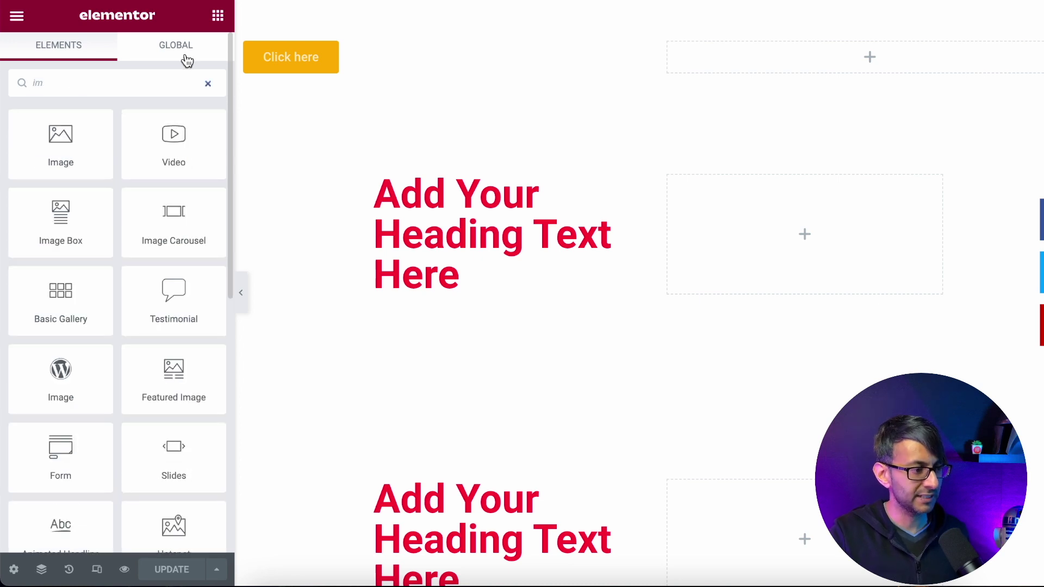
{"action": "left_click_drag", "start_coordinate": [60, 143], "coordinate": [339, 68]}
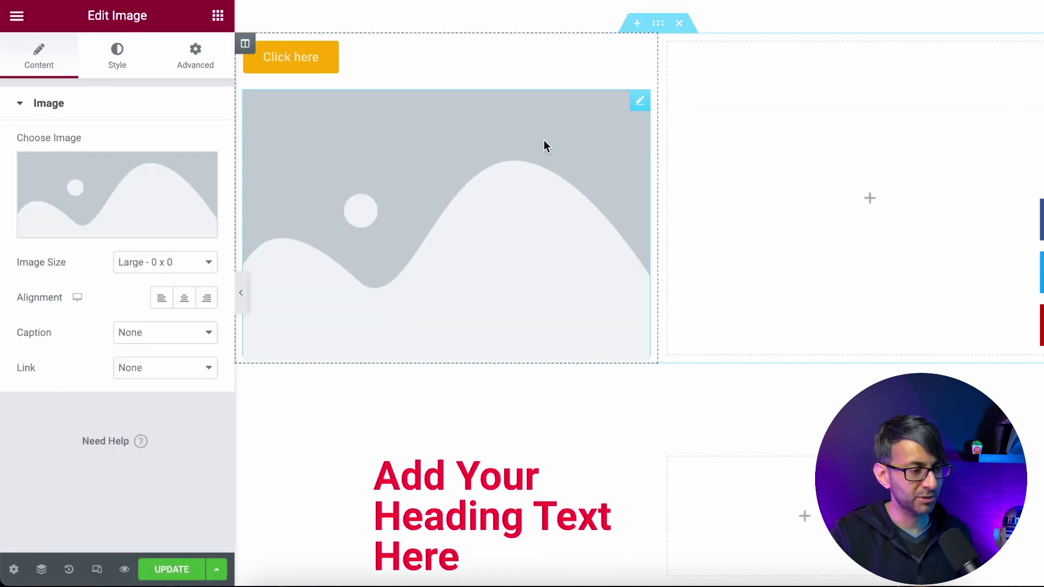
Step: Link the image to the custom URL #page1 and update the page
{"action": "left_click", "coordinate": [140, 371]}
{"action": "left_click", "coordinate": [154, 416]}
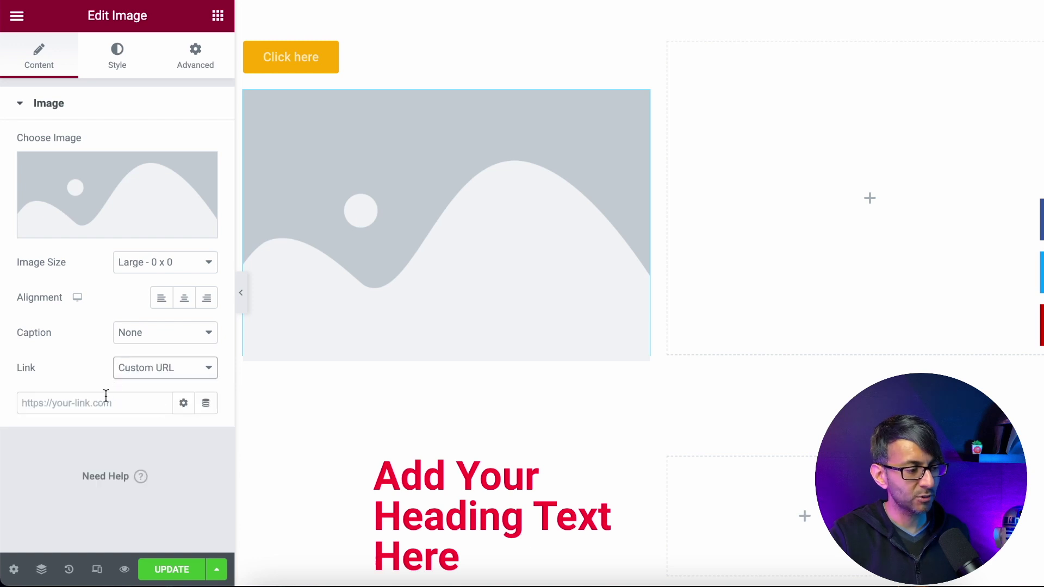
{"action": "left_click", "coordinate": [103, 397]}
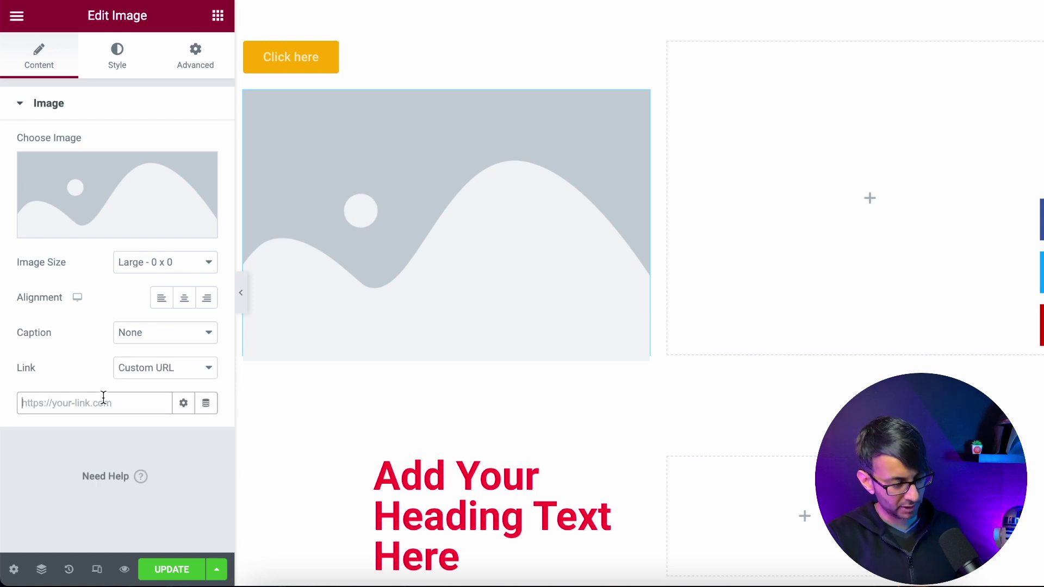
{"action": "type", "text": "#page1"}
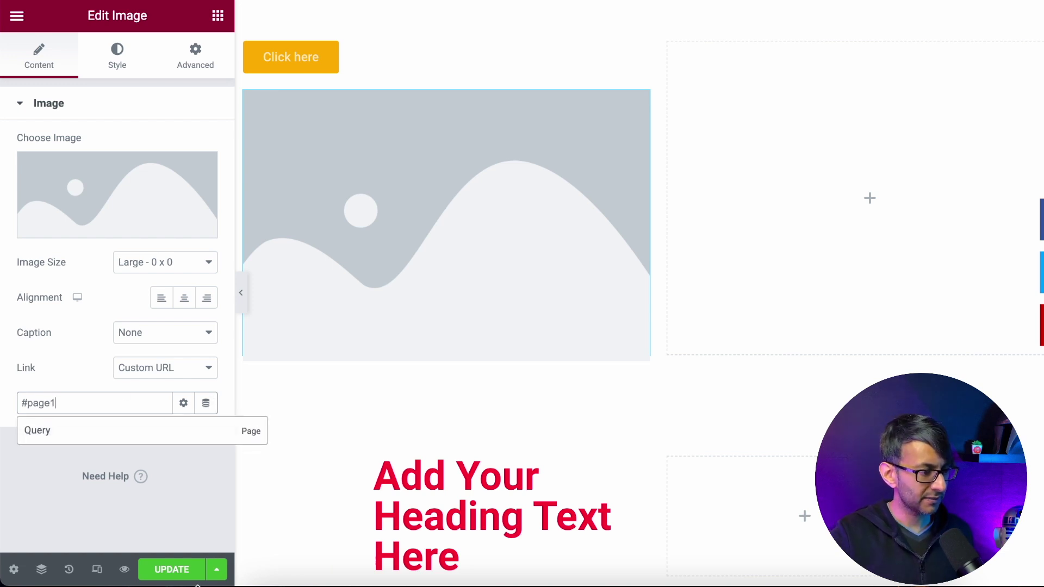
{"action": "left_click", "coordinate": [180, 570]}
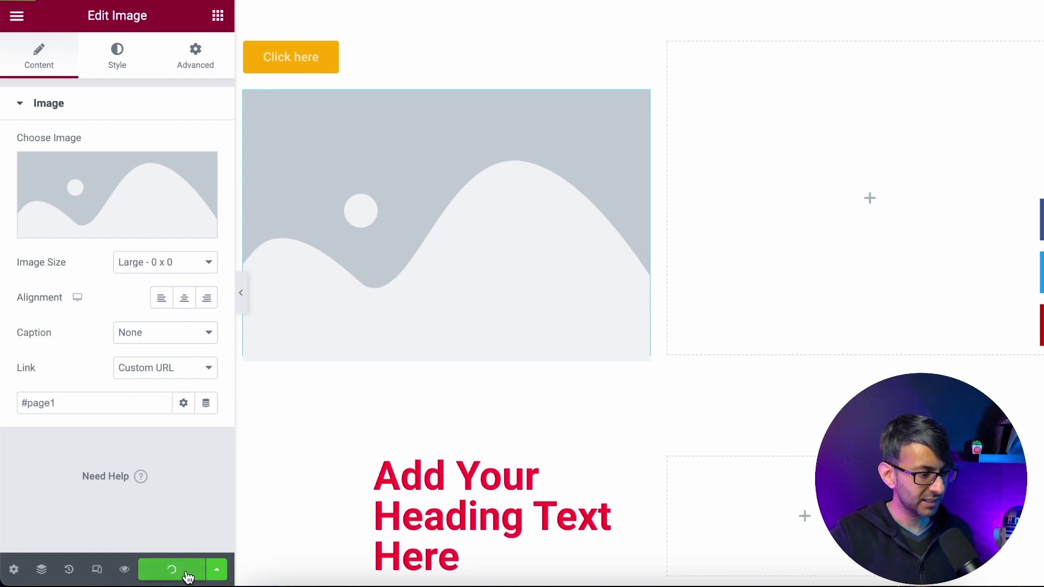
{"action": "left_click", "coordinate": [536, 2]}
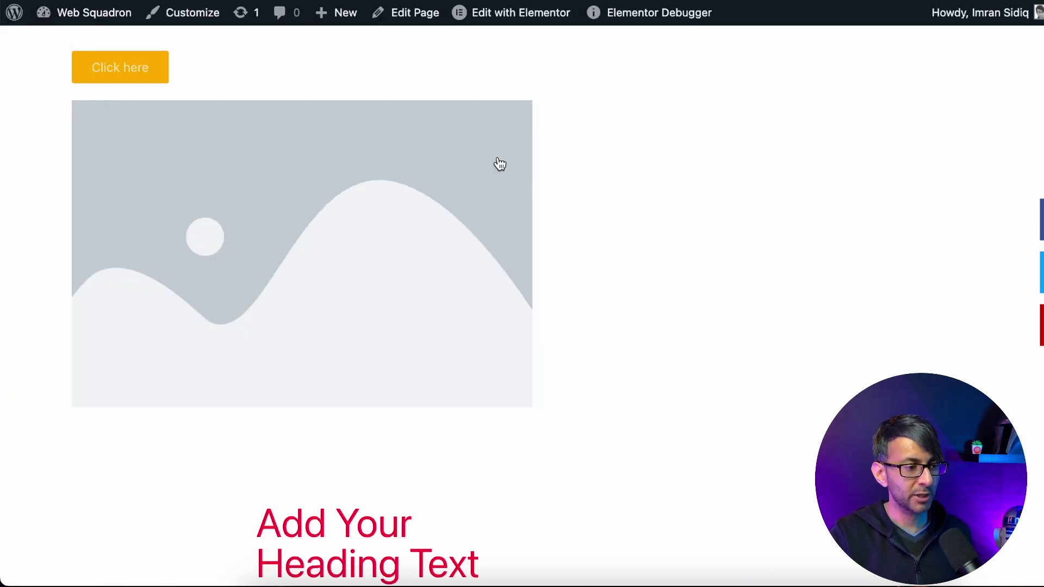
{"action": "left_click", "coordinate": [338, 213]}
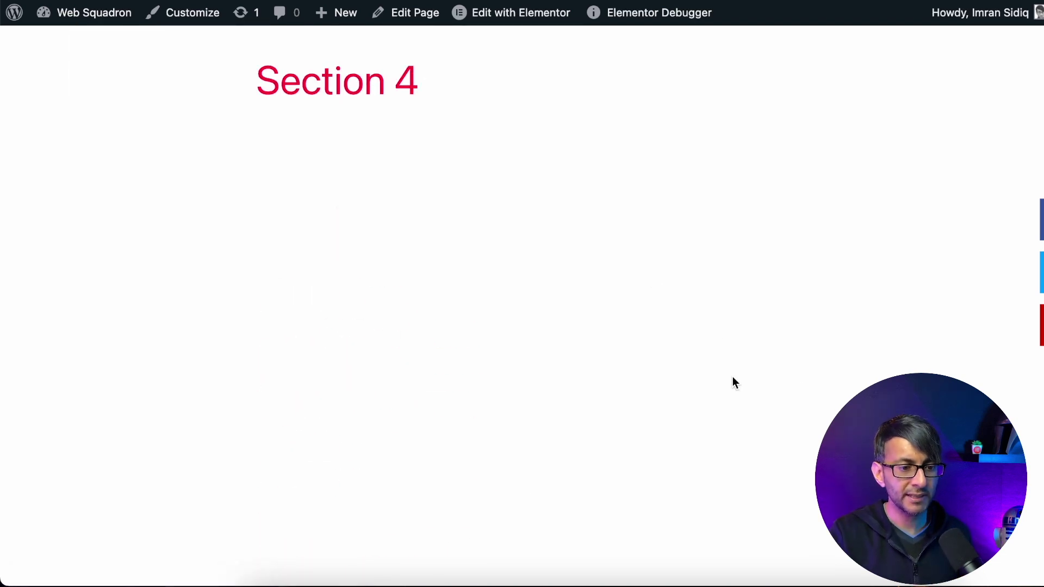
{"action": "scroll", "coordinate": [522, 304], "scroll_direction": "up", "scroll_amount": 10}
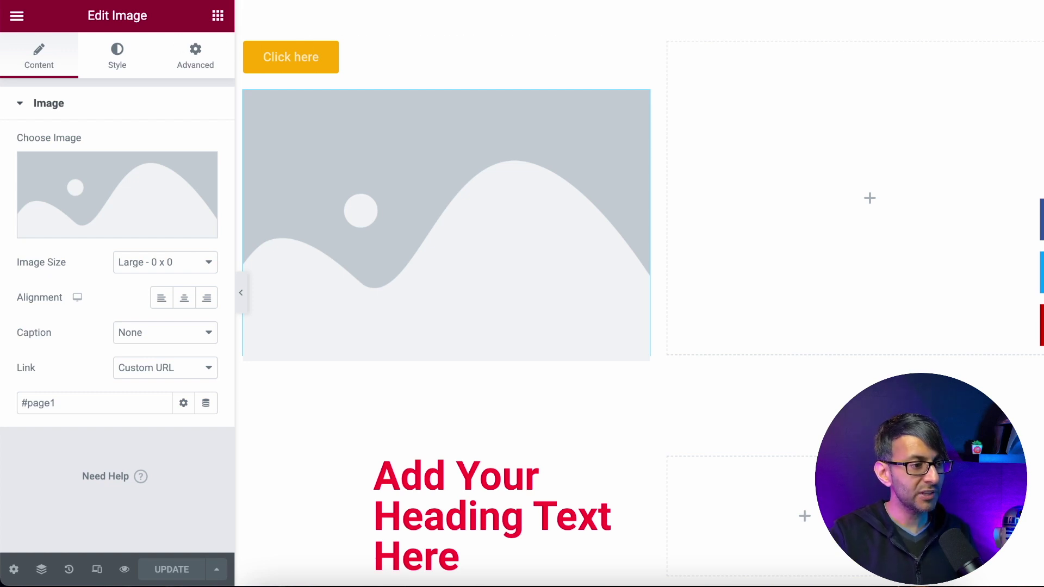
{"action": "key", "text": "ctrl+l"}
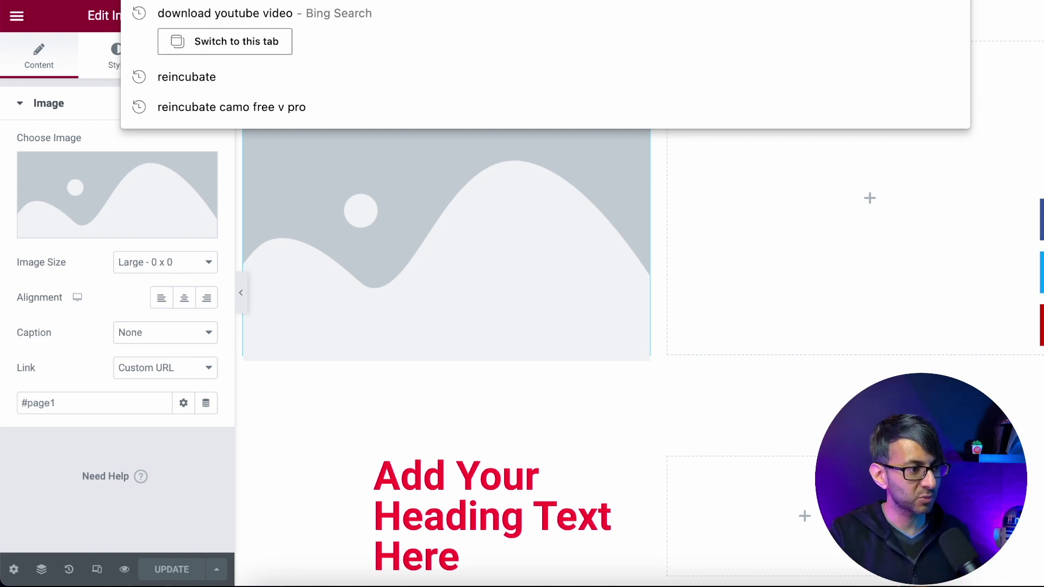
{"action": "key", "text": "ctrl+shift+Tab"}
Step: Under Appearance > Menus, create a new menu named testmenu
{"action": "mouse_move", "coordinate": [77, 467]}
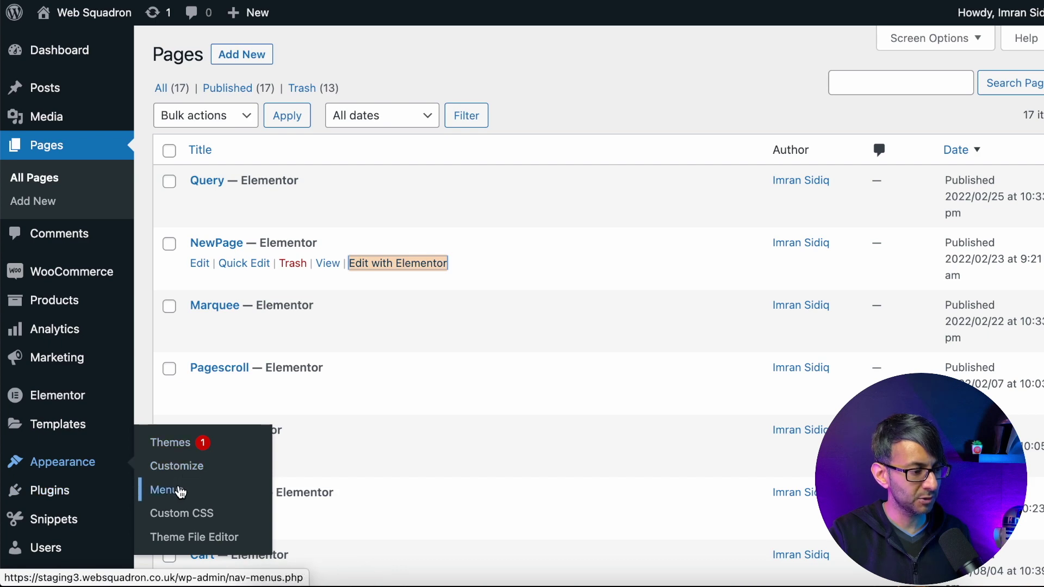
{"action": "left_click", "coordinate": [181, 492]}
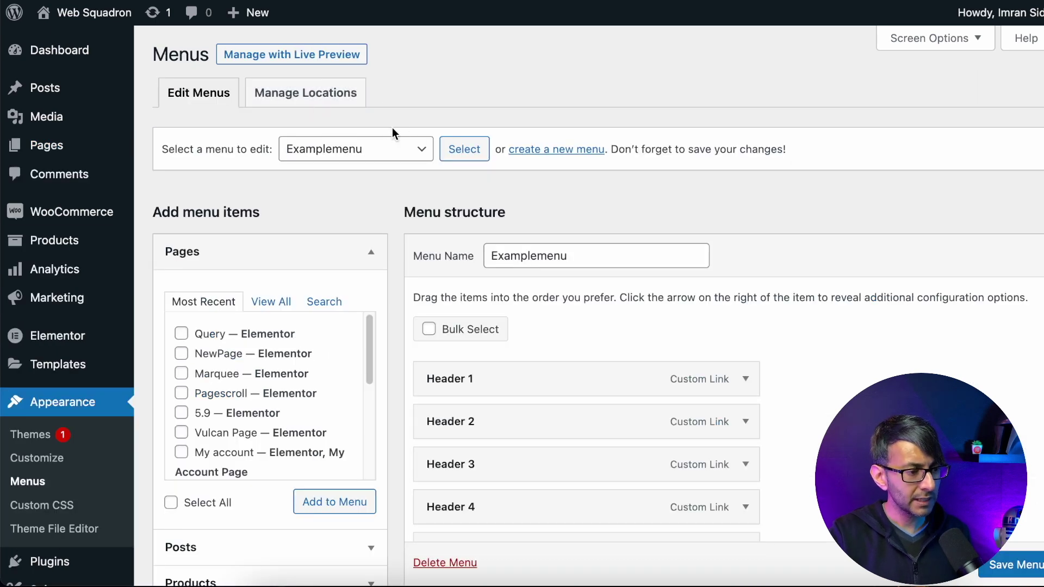
{"action": "left_click", "coordinate": [544, 149]}
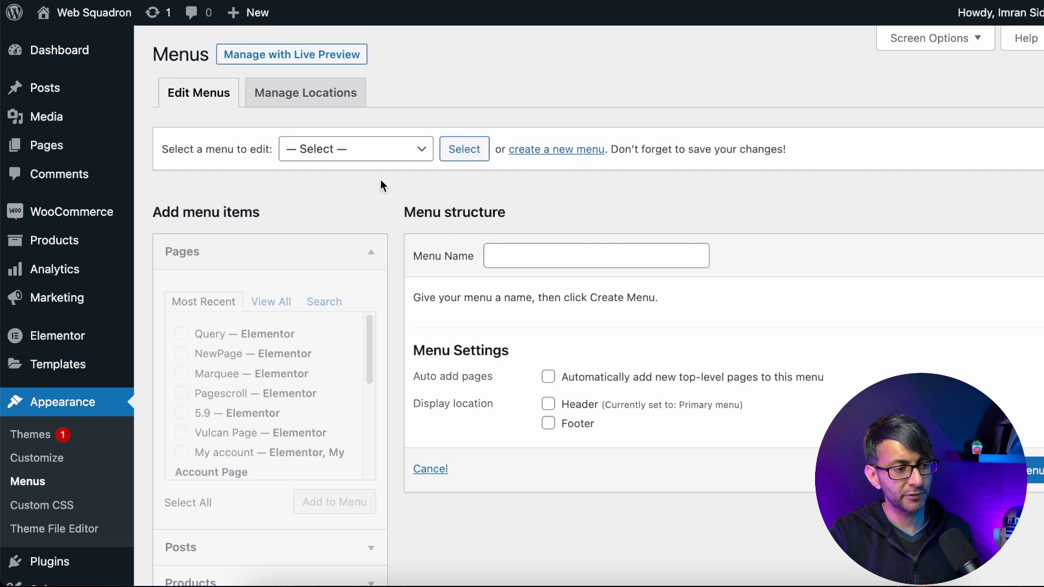
{"action": "left_click", "coordinate": [370, 153]}
{"action": "left_click", "coordinate": [524, 200]}
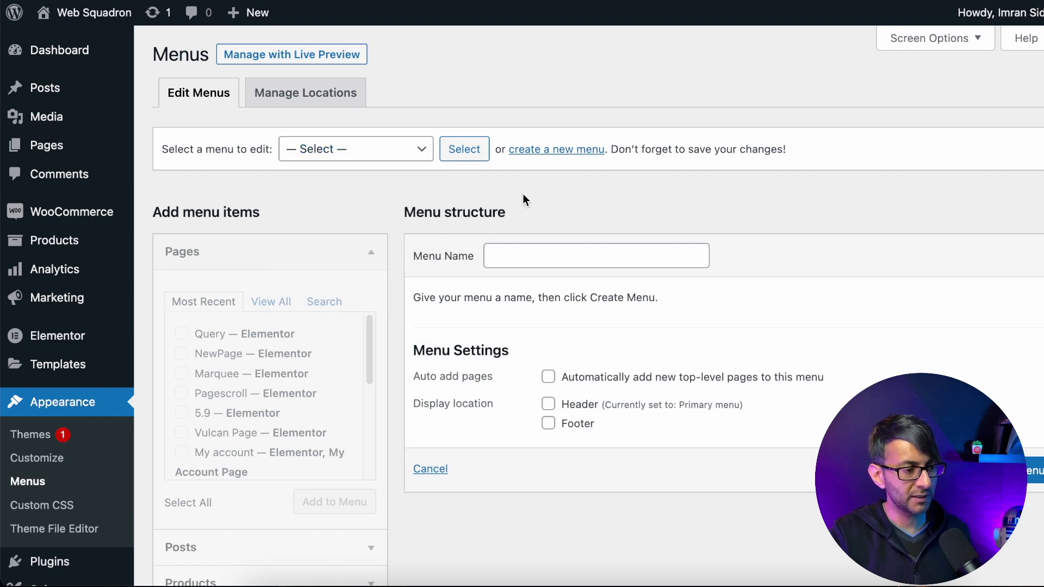
{"action": "left_click", "coordinate": [549, 255]}
{"action": "type", "text": "test"}
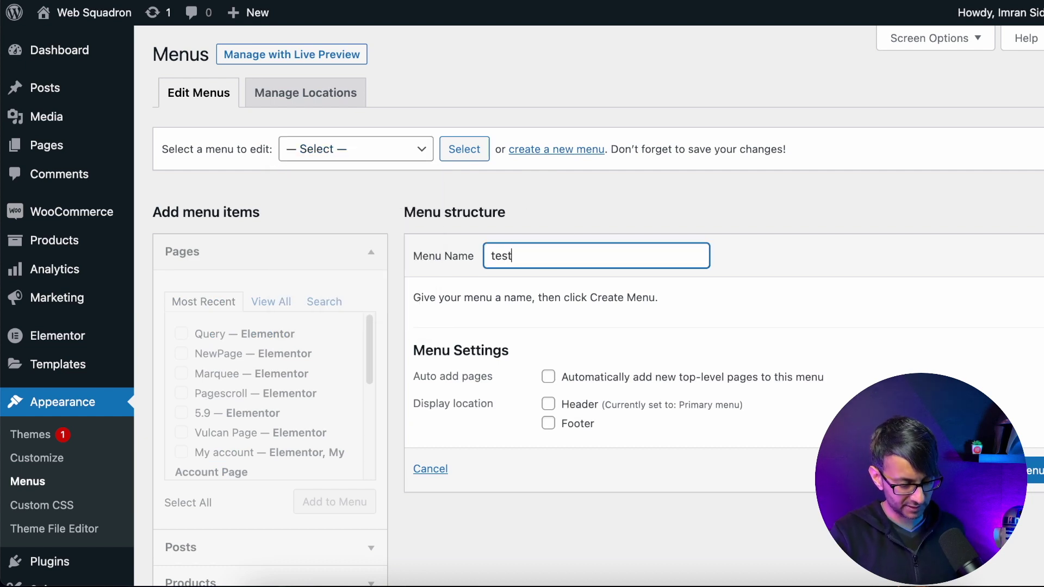
{"action": "type", "text": "menu"}
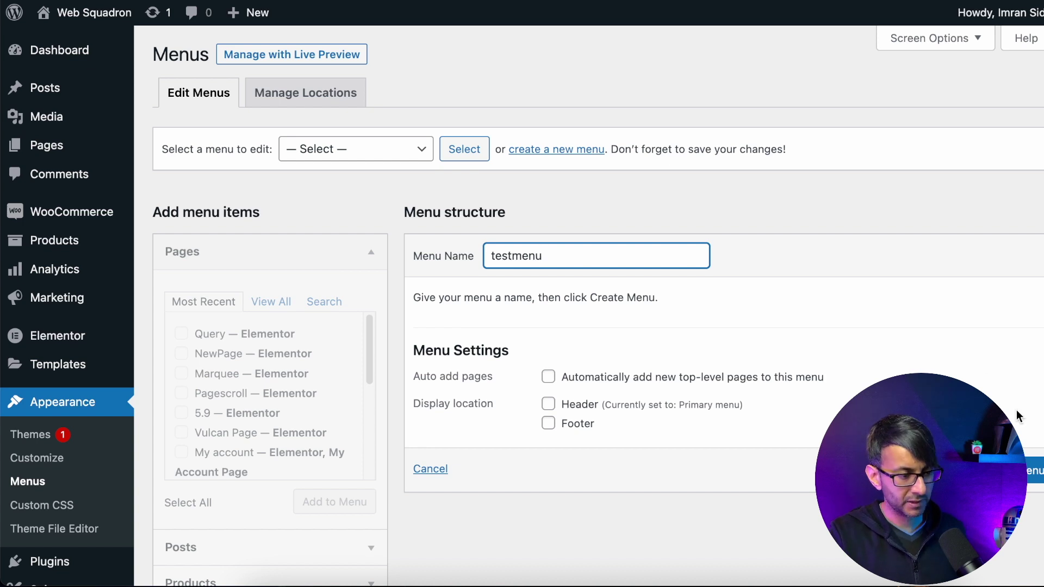
{"action": "left_click", "coordinate": [1034, 471]}
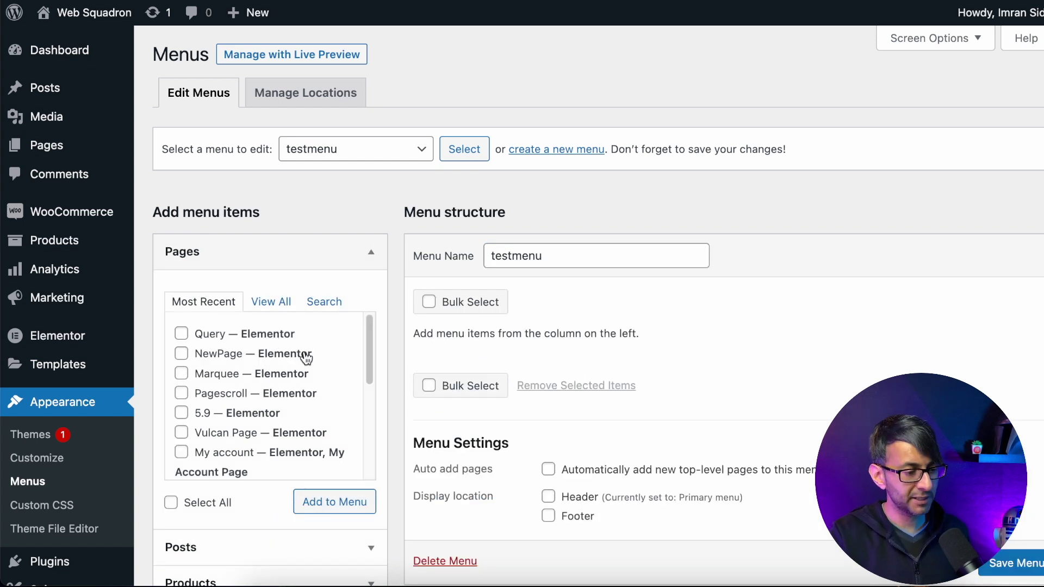
Step: Add the NewPage, Marquee and Pagescroll pages to testmenu
{"action": "scroll", "coordinate": [367, 353], "scroll_direction": "down", "scroll_amount": 8}
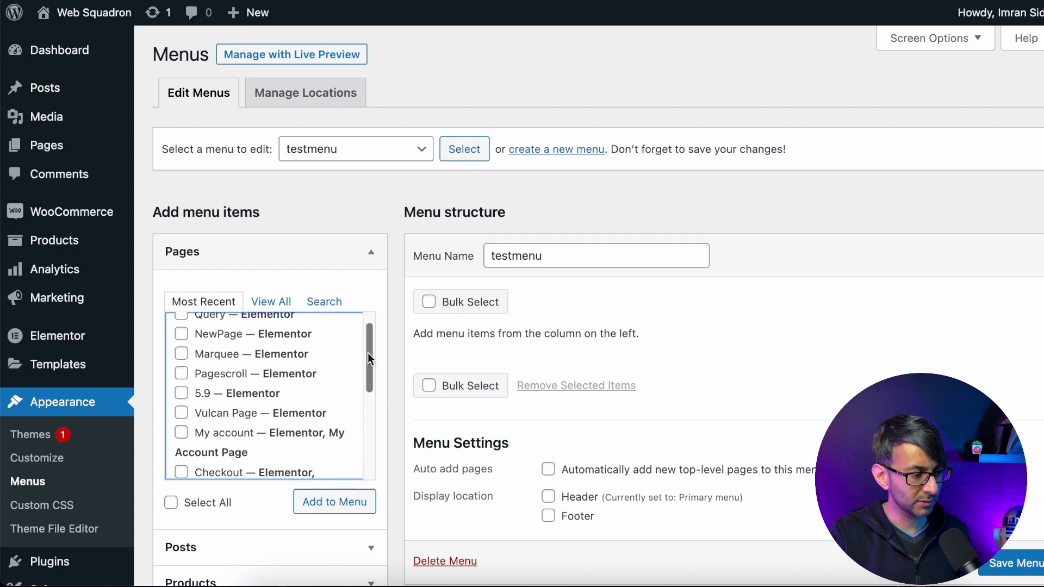
{"action": "scroll", "coordinate": [262, 274], "scroll_direction": "down", "scroll_amount": 5}
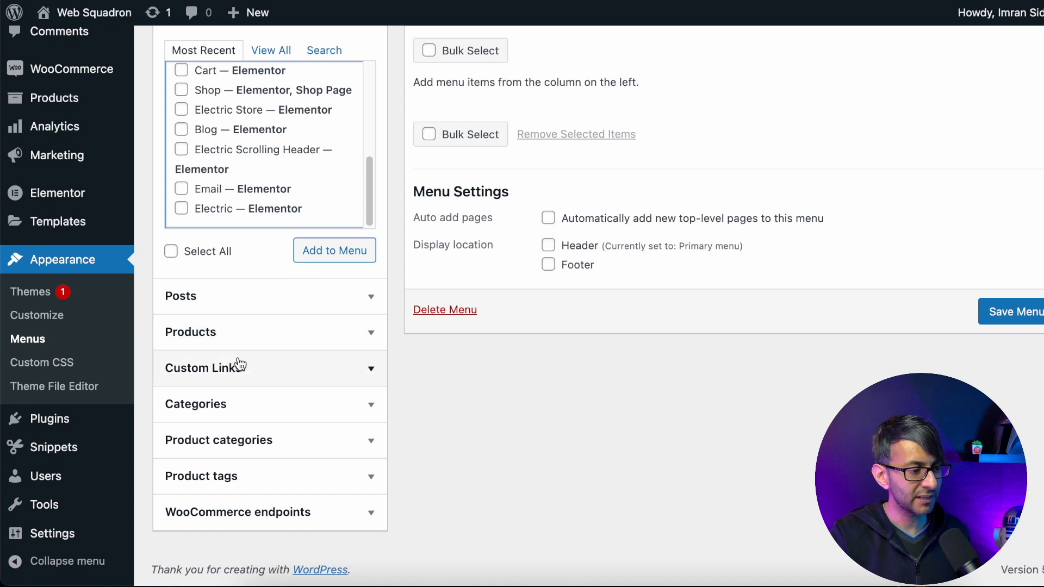
{"action": "scroll", "coordinate": [285, 214], "scroll_direction": "up", "scroll_amount": 8}
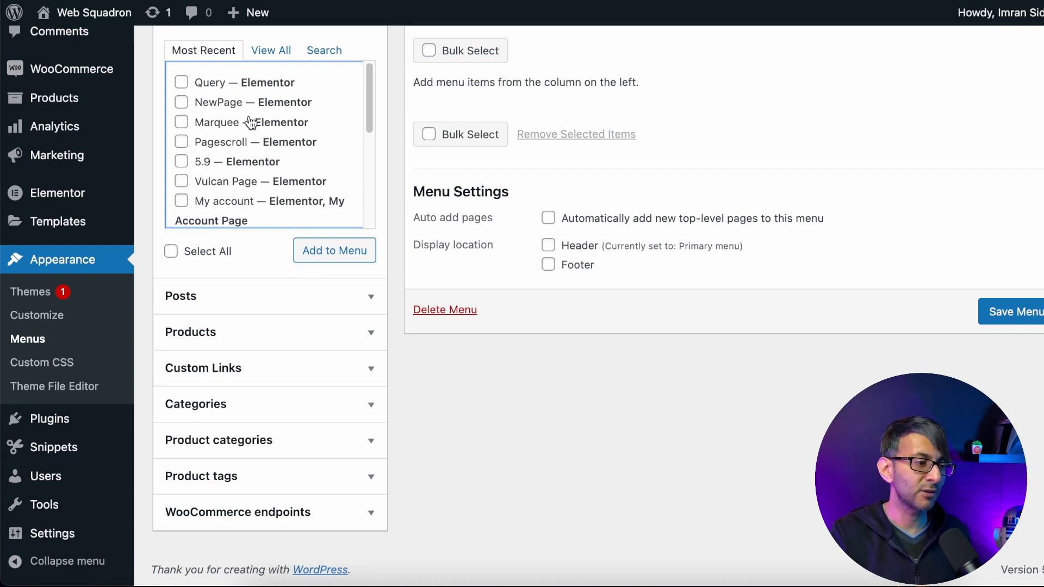
{"action": "left_click", "coordinate": [181, 102]}
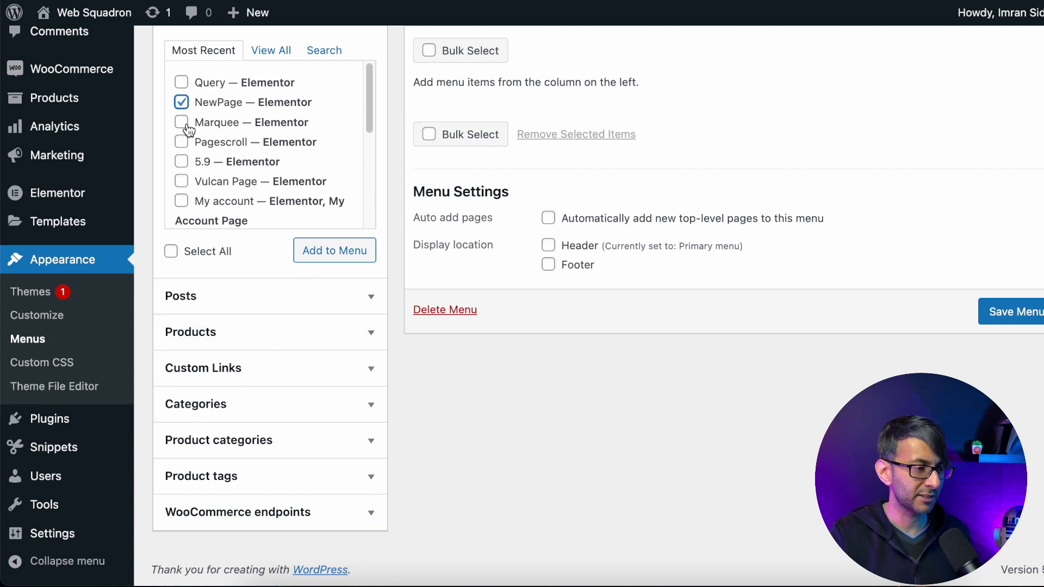
{"action": "left_click", "coordinate": [181, 122]}
{"action": "left_click", "coordinate": [182, 142]}
{"action": "left_click", "coordinate": [326, 248]}
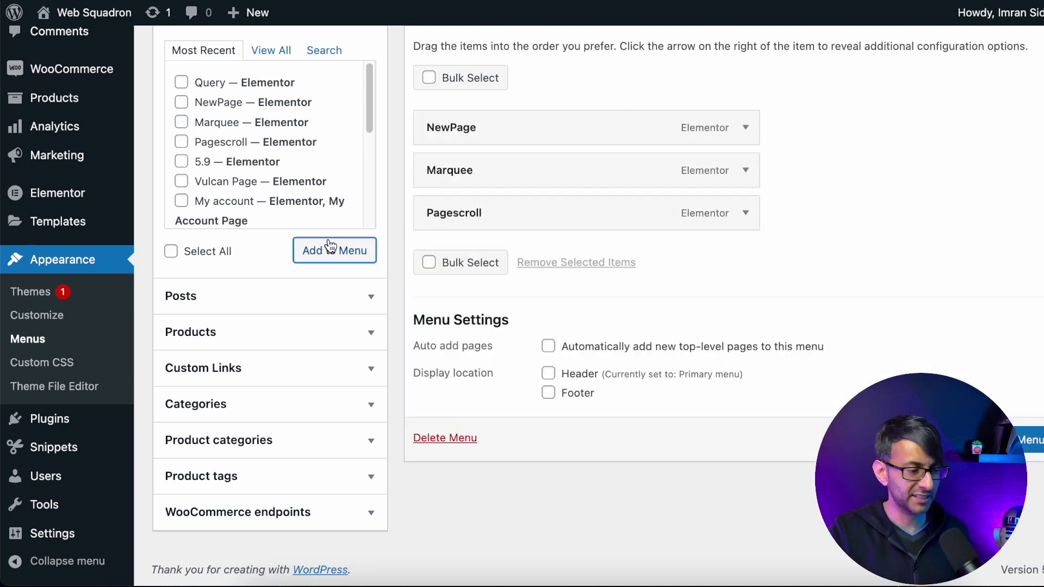
{"action": "left_click", "coordinate": [277, 373]}
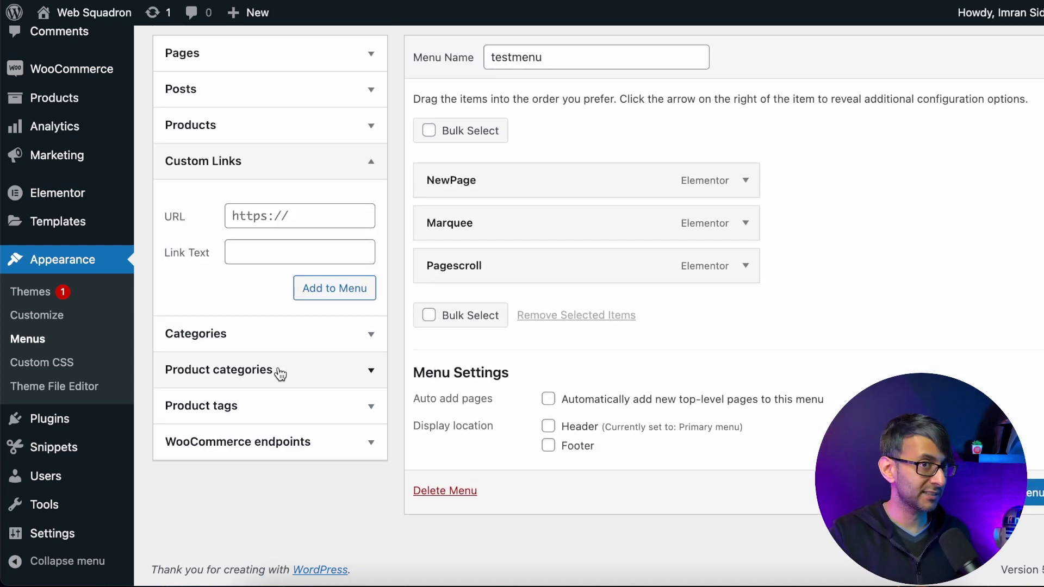
Step: Add an S4 custom link to testmenu, pointing to the site URL plus query/#page1
{"action": "left_click", "coordinate": [308, 216]}
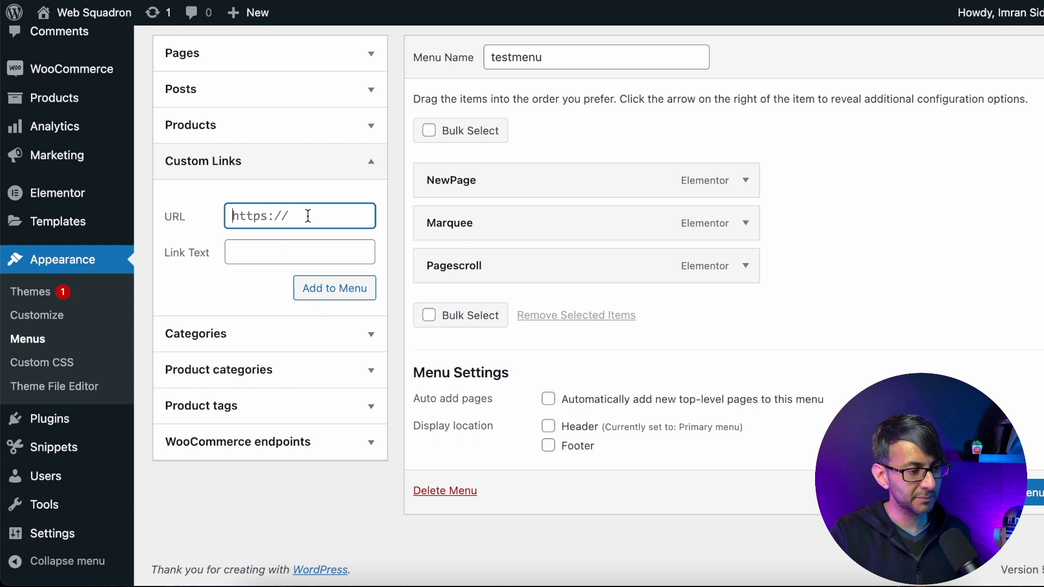
{"action": "key", "text": "ctrl+v"}
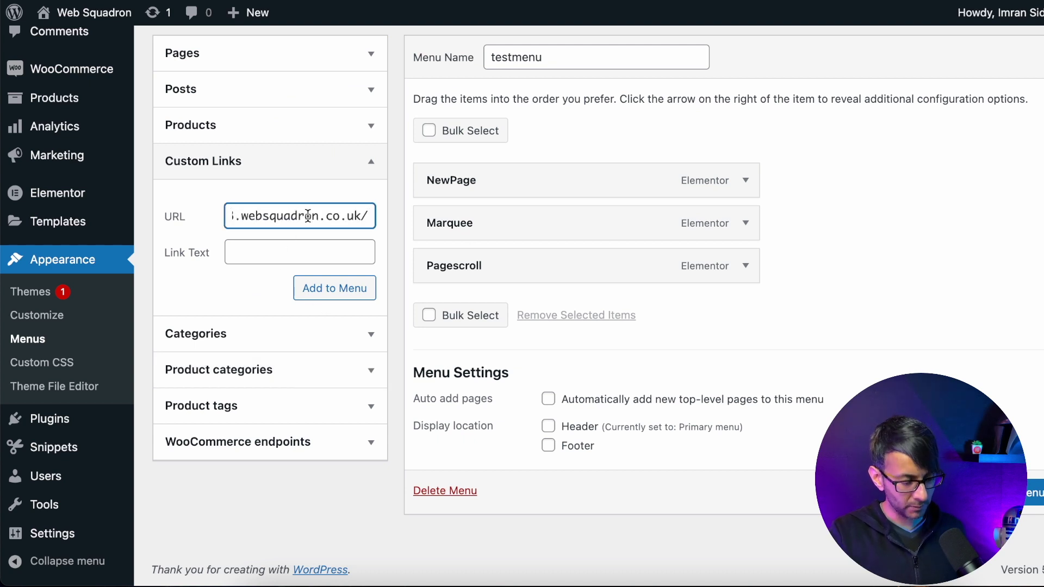
{"action": "type", "text": "query"}
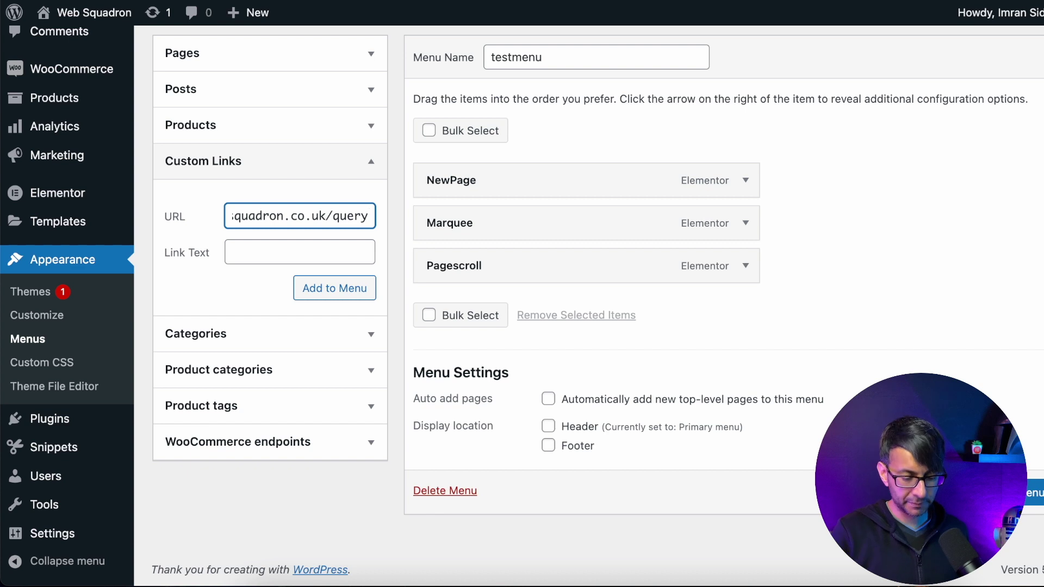
{"action": "type", "text": "/"}
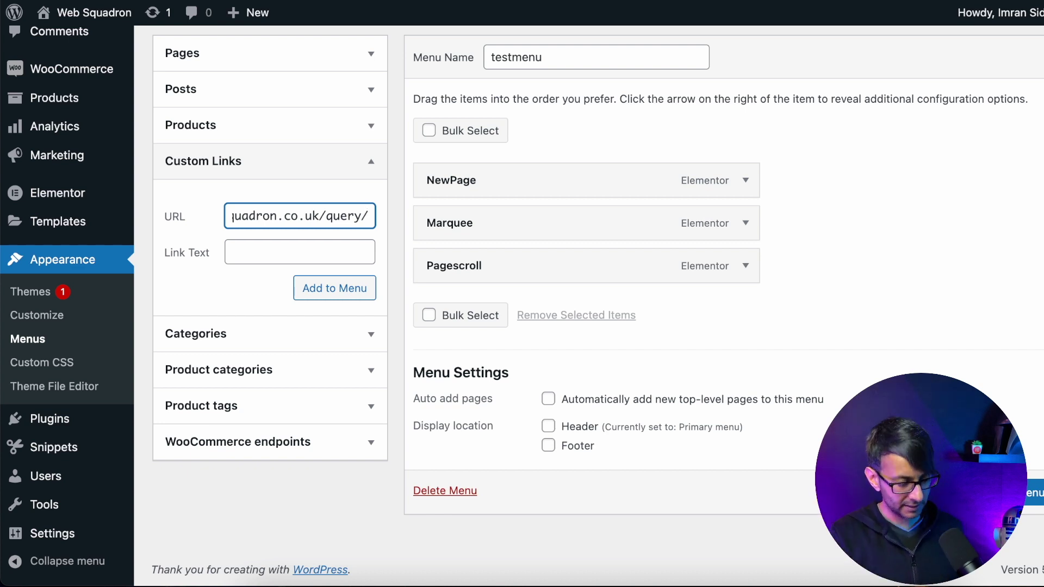
{"action": "type", "text": "#"}
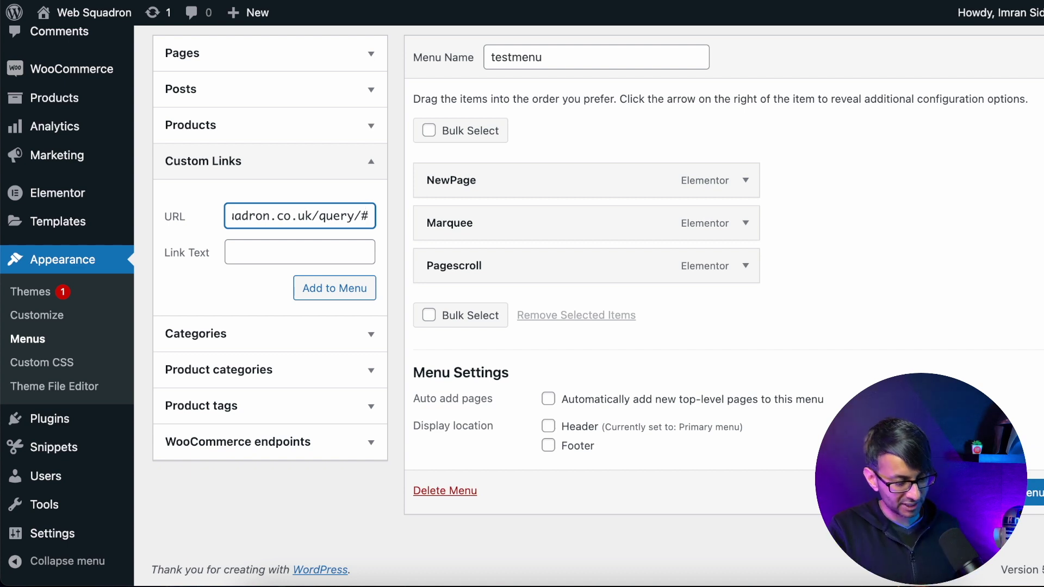
{"action": "type", "text": "pge"}
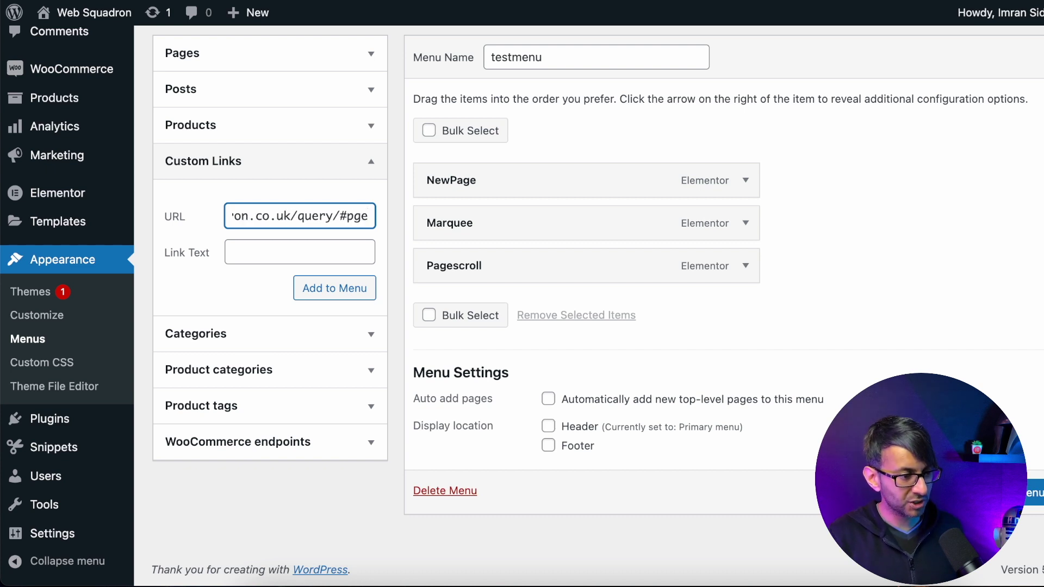
{"action": "key", "text": "BackSpace"}
{"action": "key", "text": "BackSpace"}
{"action": "type", "text": "d"}
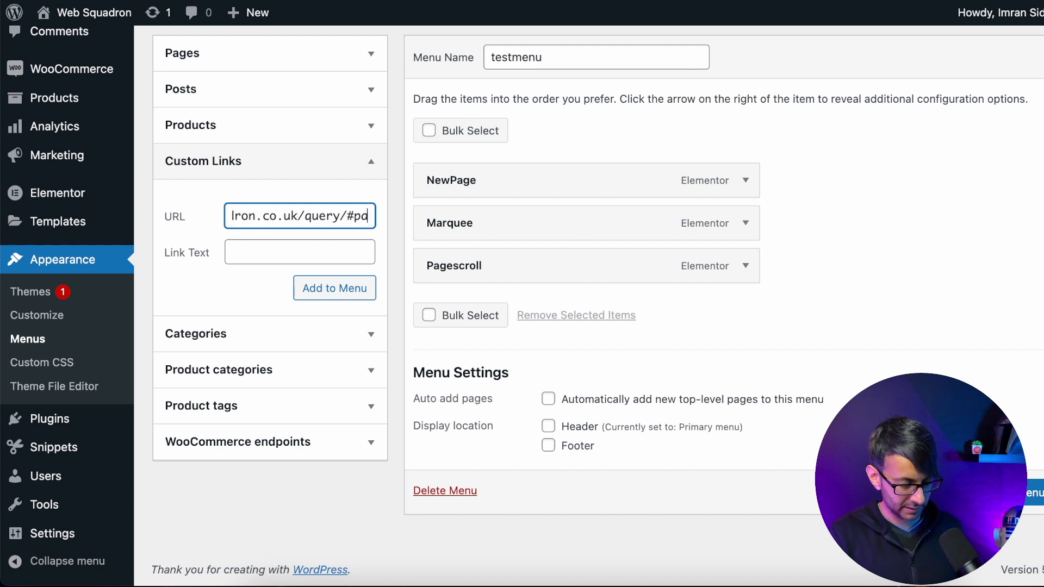
{"action": "key", "text": "BackSpace"}
{"action": "type", "text": "age1"}
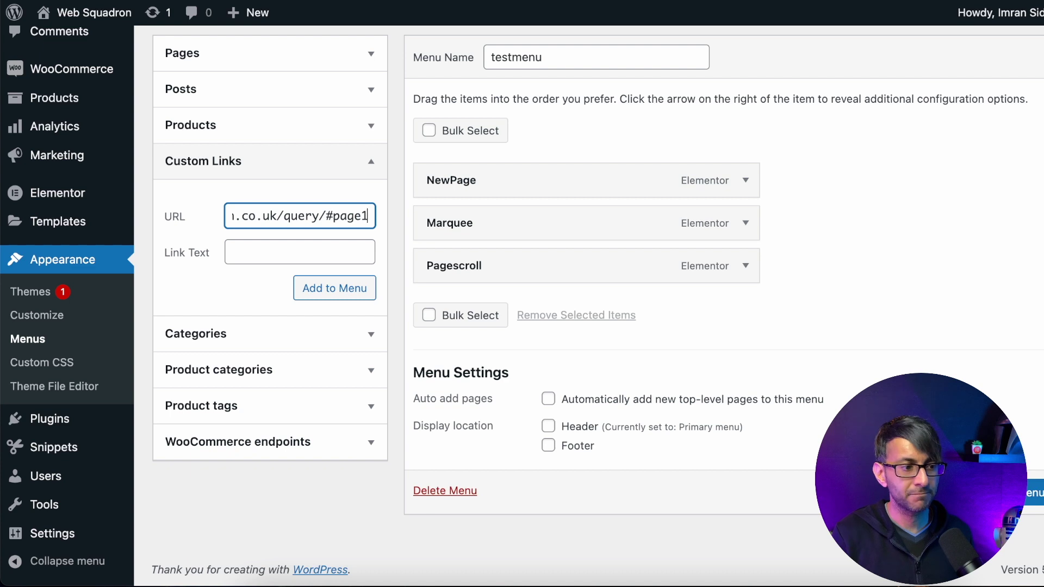
{"action": "left_click", "coordinate": [296, 254]}
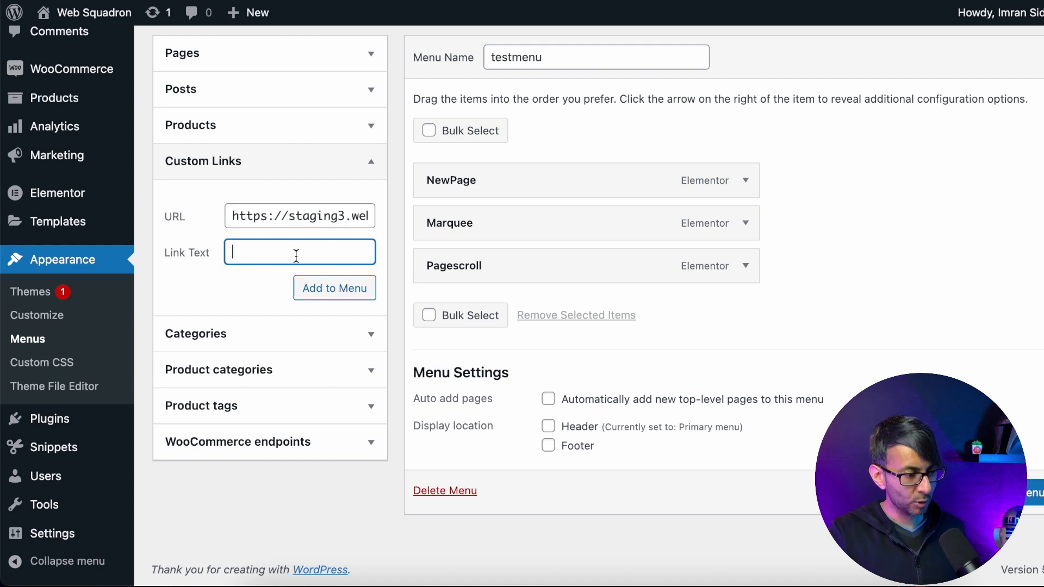
{"action": "type", "text": "ec"}
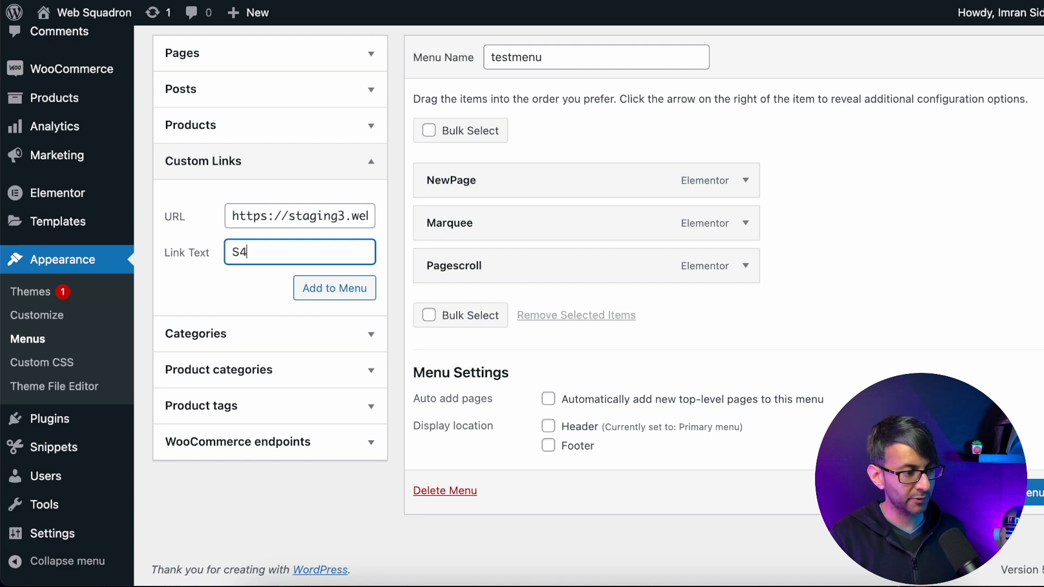
{"action": "left_click", "coordinate": [334, 297]}
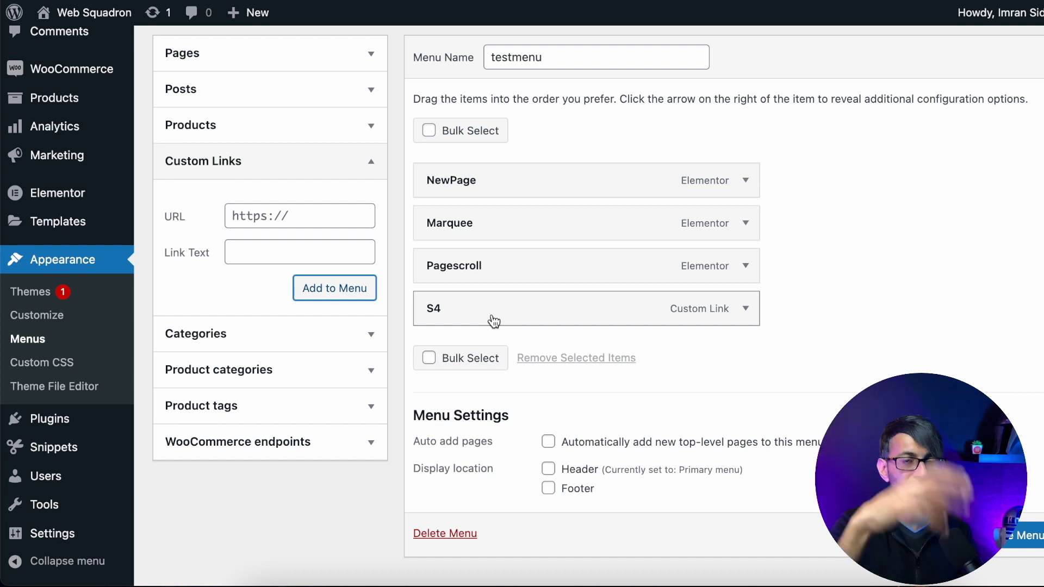
Step: Add a 'Page 2' custom link to the site's newpage/#page2, then save testmenu
{"action": "left_click", "coordinate": [302, 212]}
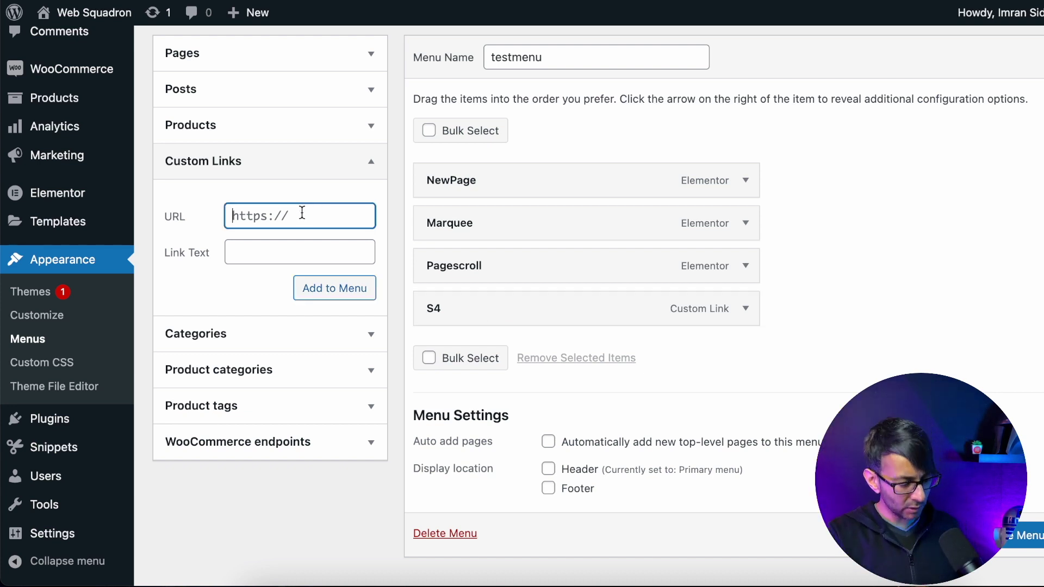
{"action": "key", "text": "ctrl+v"}
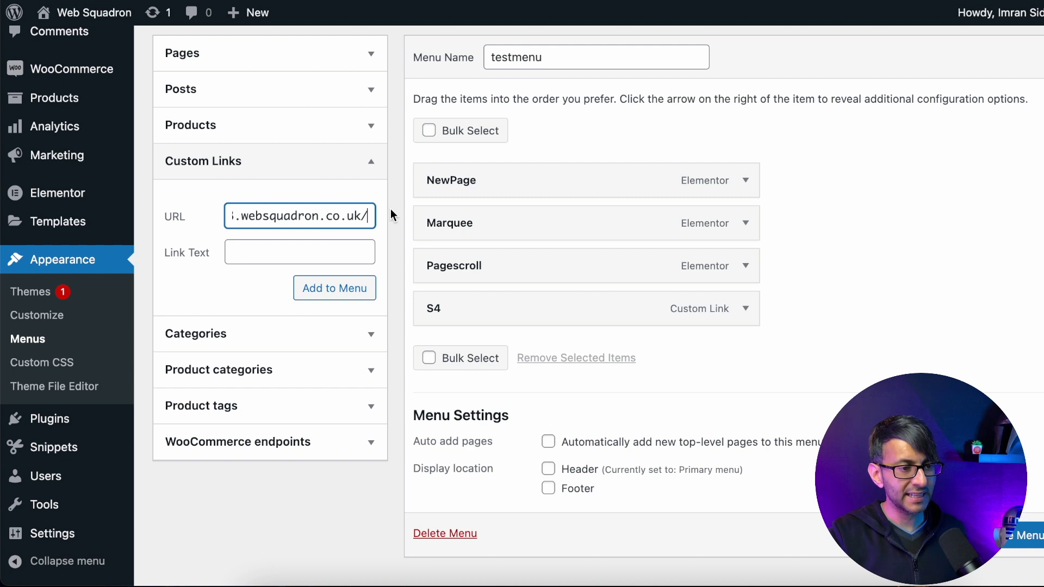
{"action": "type", "text": "newpage/#page2"}
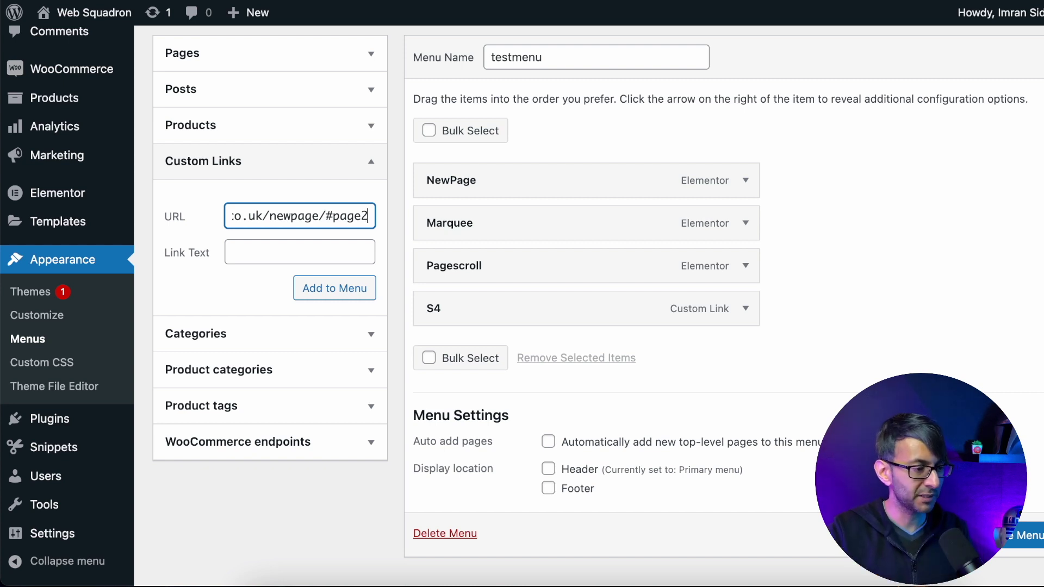
{"action": "left_click", "coordinate": [249, 248]}
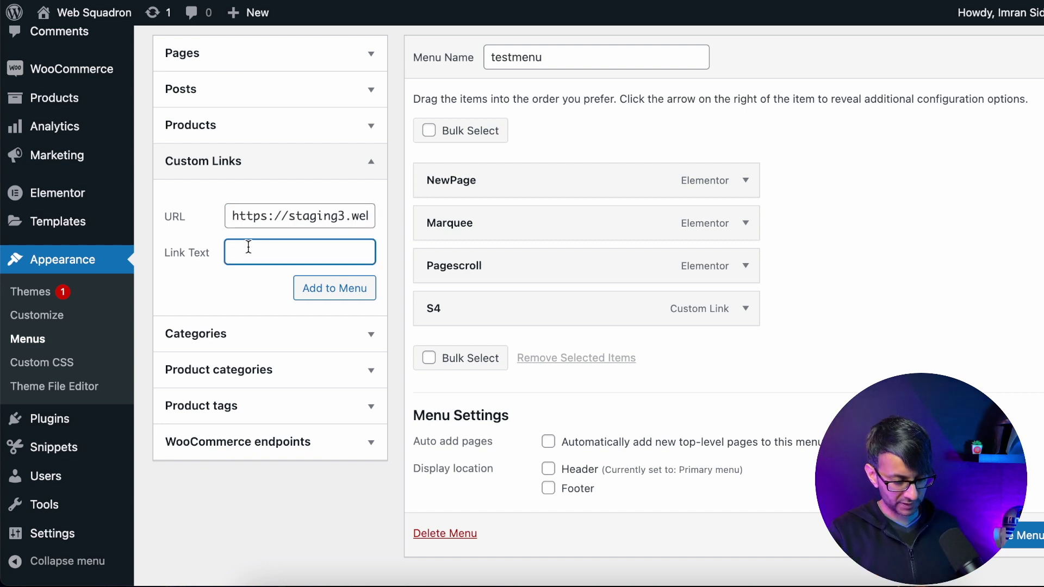
{"action": "type", "text": "Page 2"}
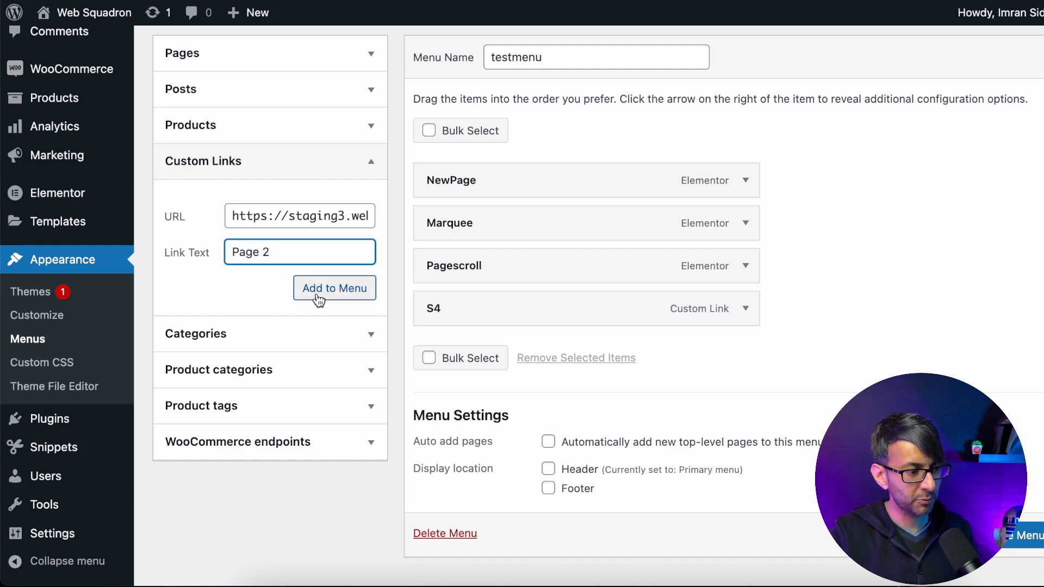
{"action": "left_click", "coordinate": [334, 288]}
{"action": "scroll", "coordinate": [1000, 572], "scroll_direction": "down", "scroll_amount": 1}
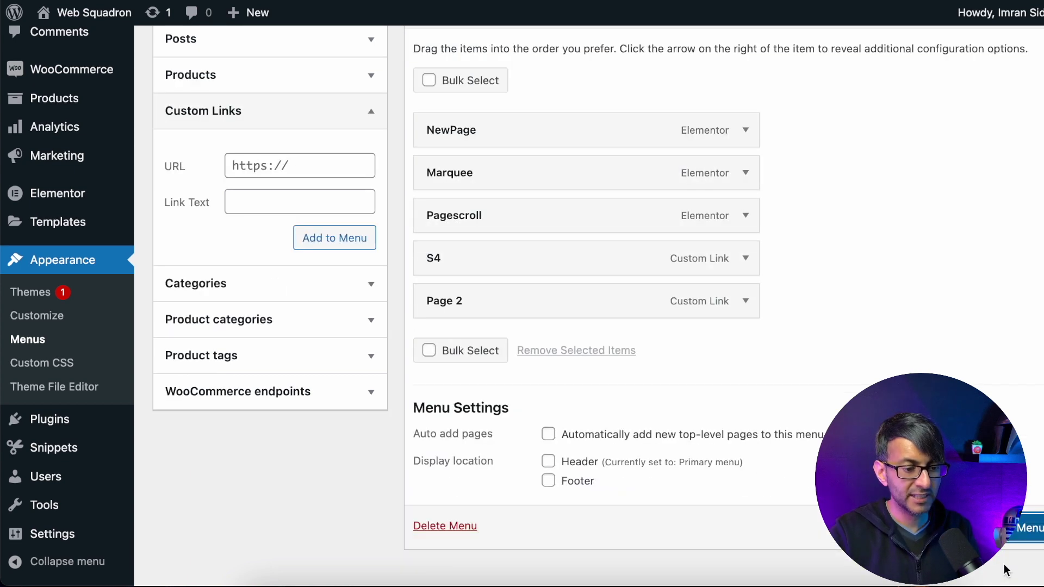
{"action": "left_click", "coordinate": [1022, 530]}
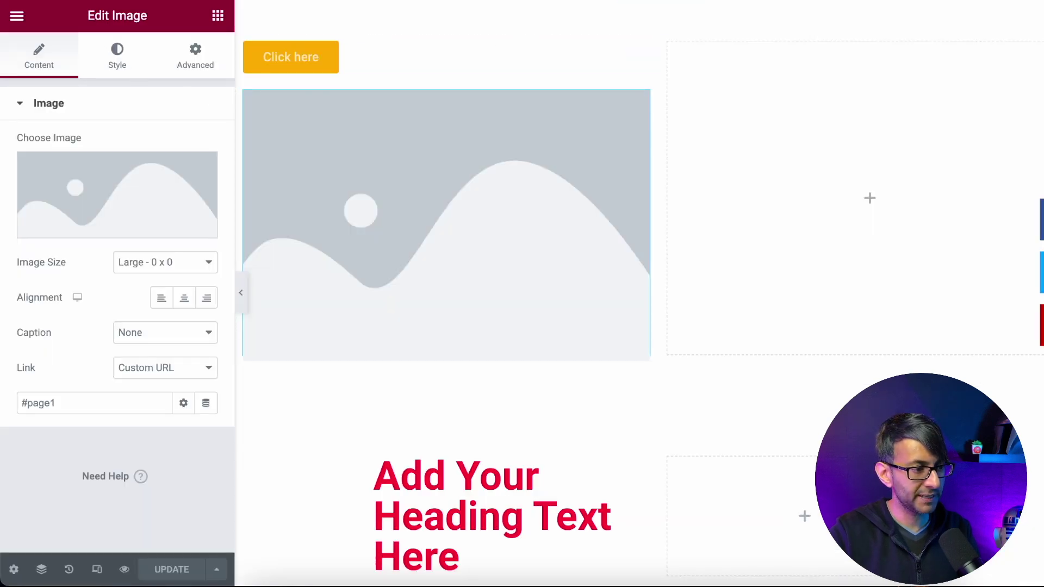
Step: Reload the editor, insert a Nav Menu set to testmenu above the Click here button, and update
{"action": "key", "text": "ctrl+r"}
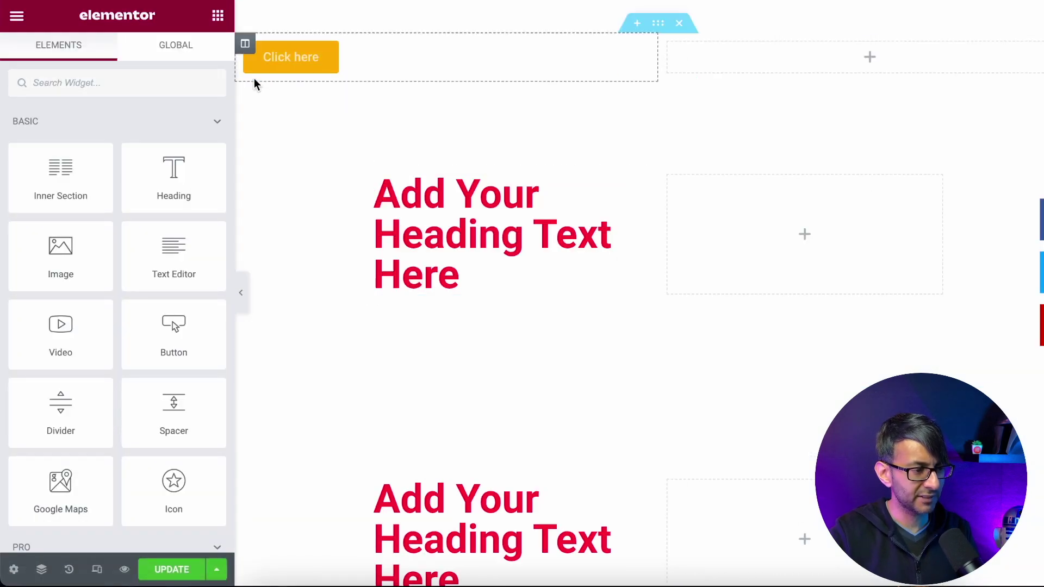
{"action": "left_click", "coordinate": [169, 83]}
{"action": "type", "text": "men"}
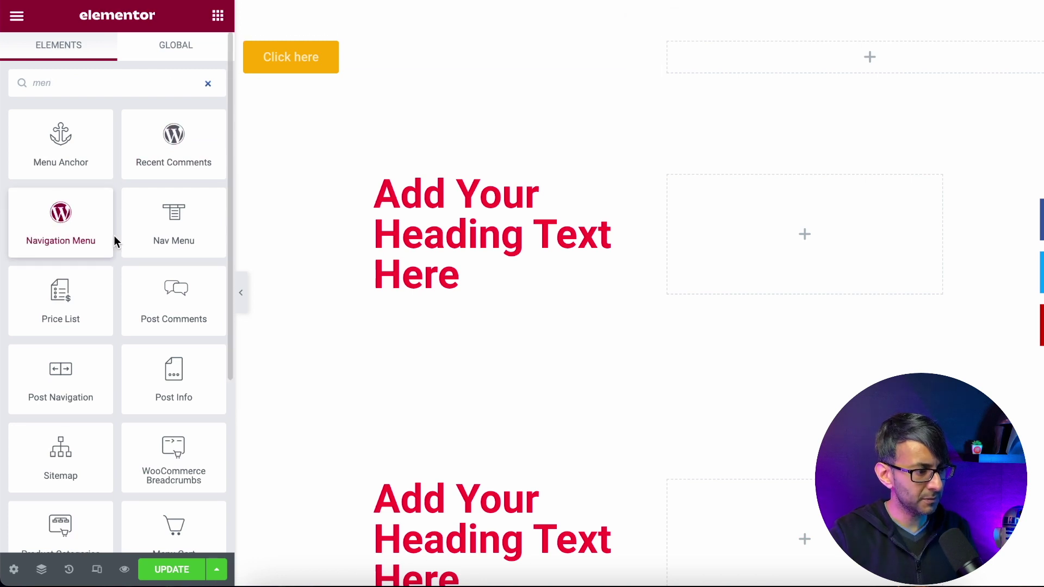
{"action": "left_click_drag", "start_coordinate": [128, 231], "coordinate": [413, 38]}
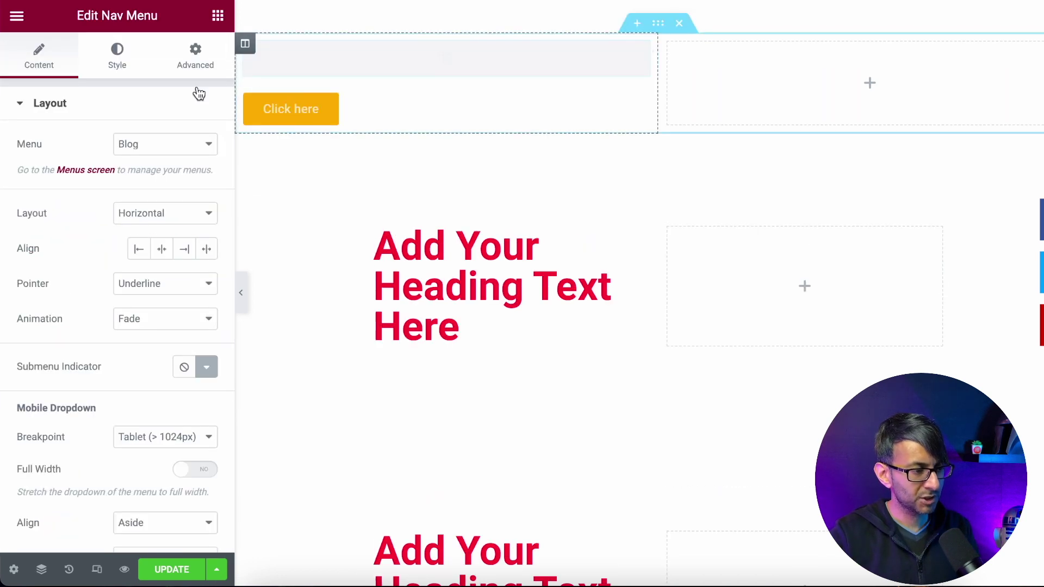
{"action": "left_click", "coordinate": [140, 146]}
{"action": "left_click", "coordinate": [171, 279]}
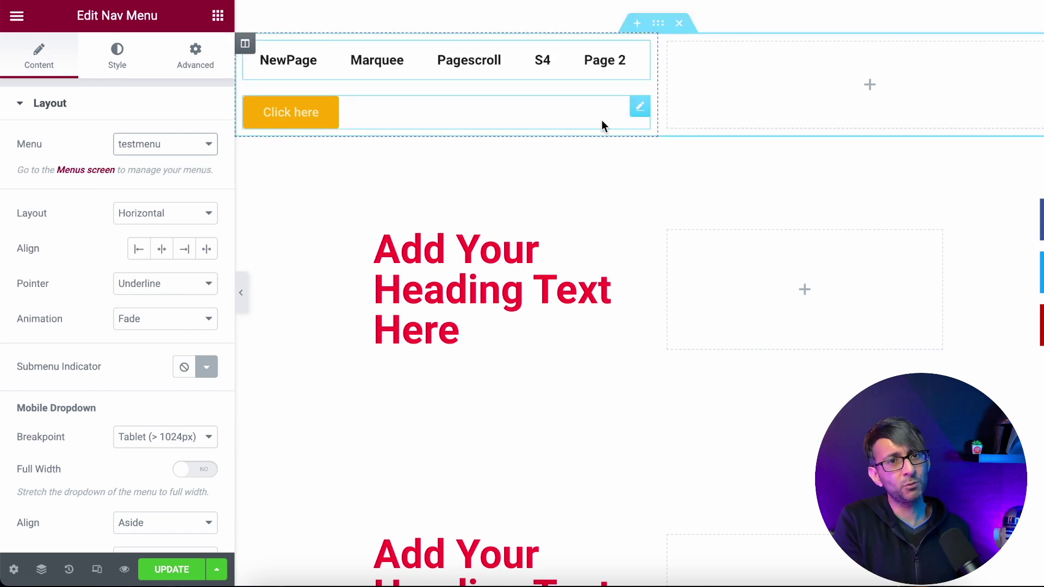
{"action": "left_click", "coordinate": [172, 569]}
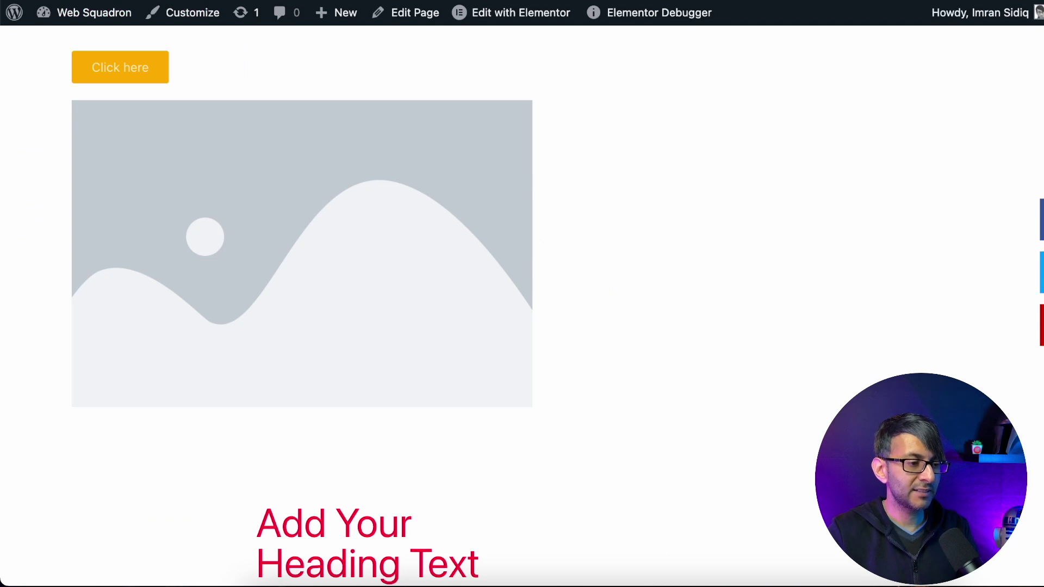
Step: On the live page, try the S4 menu link, then the Page 2 menu link
{"action": "key", "text": "super+l"}
{"action": "key", "text": "Return"}
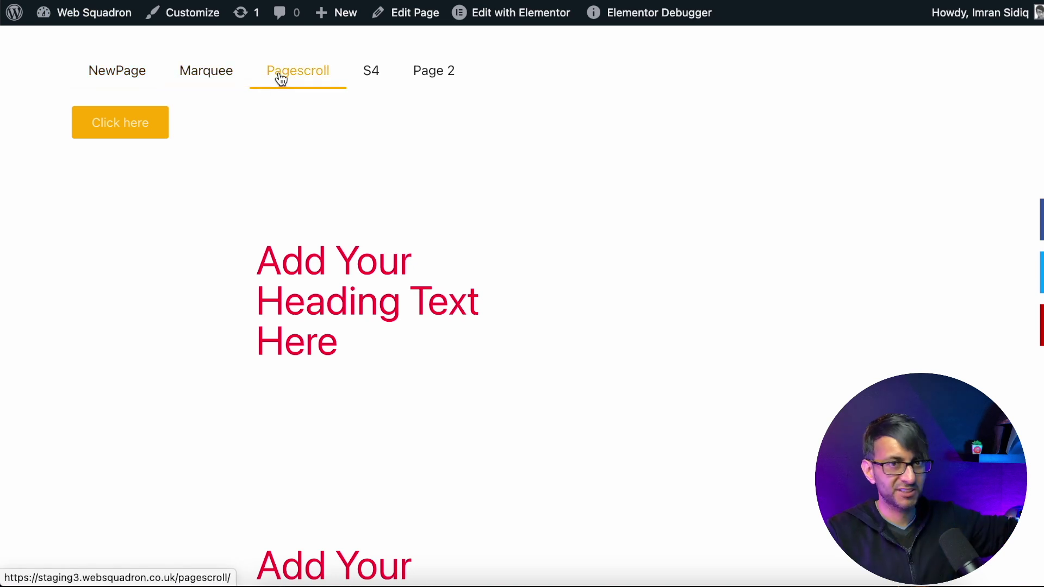
{"action": "left_click", "coordinate": [374, 78]}
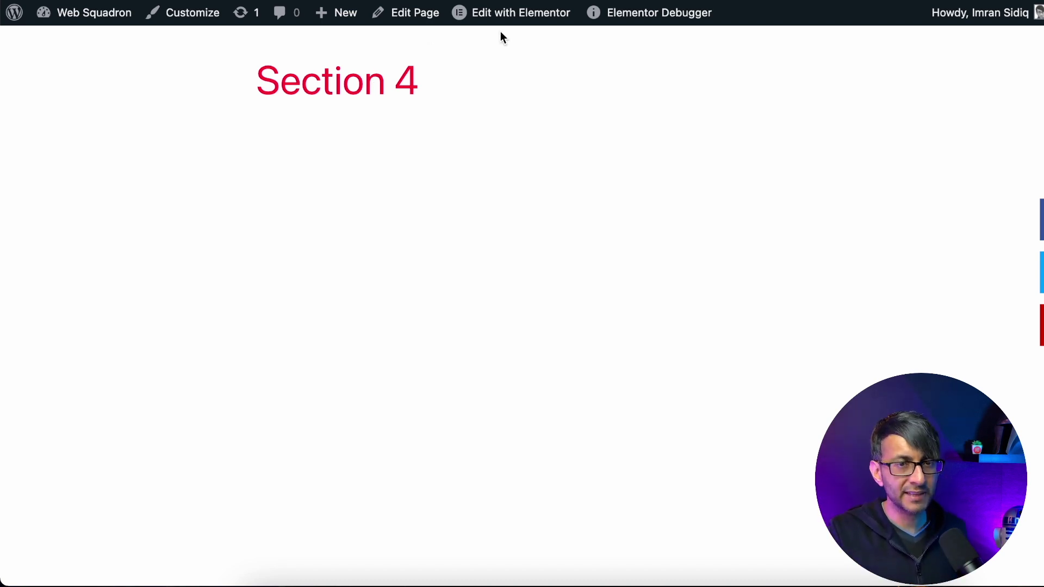
{"action": "scroll", "coordinate": [886, 209], "scroll_direction": "up", "scroll_amount": 15}
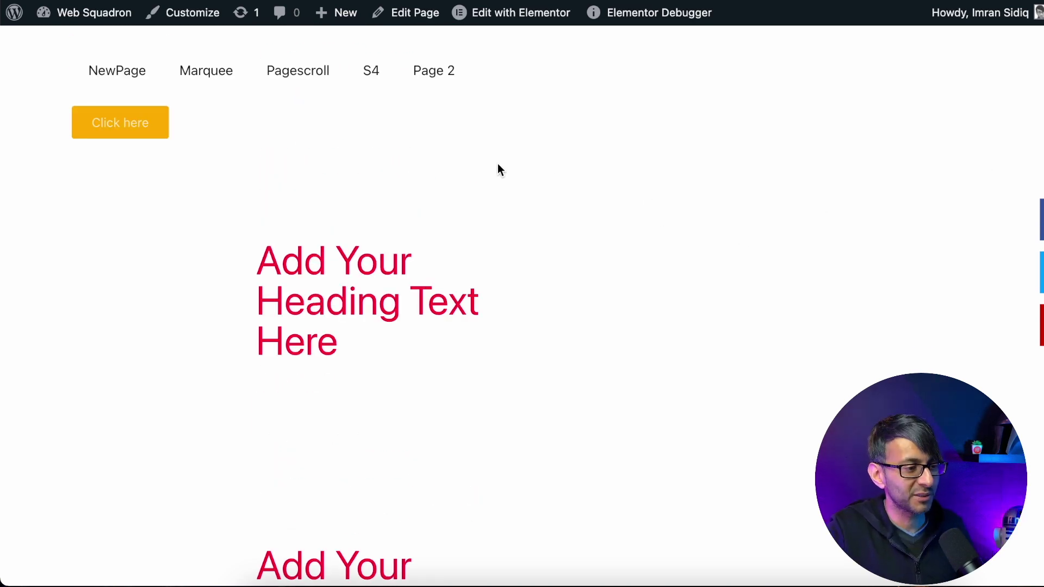
{"action": "left_click", "coordinate": [447, 76]}
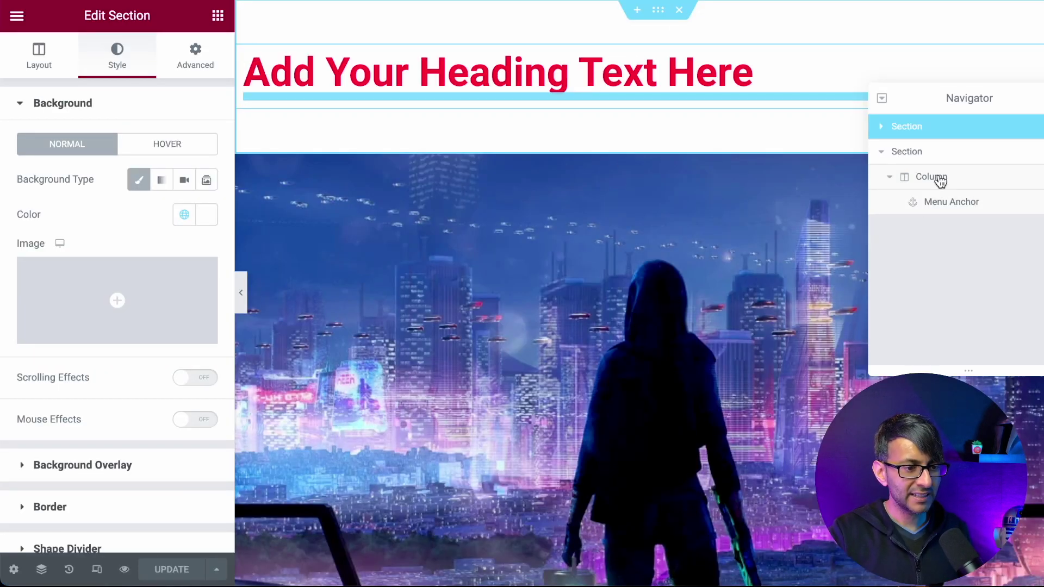
Step: Review the top heading section's sticky Motion Effects under Advanced
{"action": "left_click", "coordinate": [938, 152]}
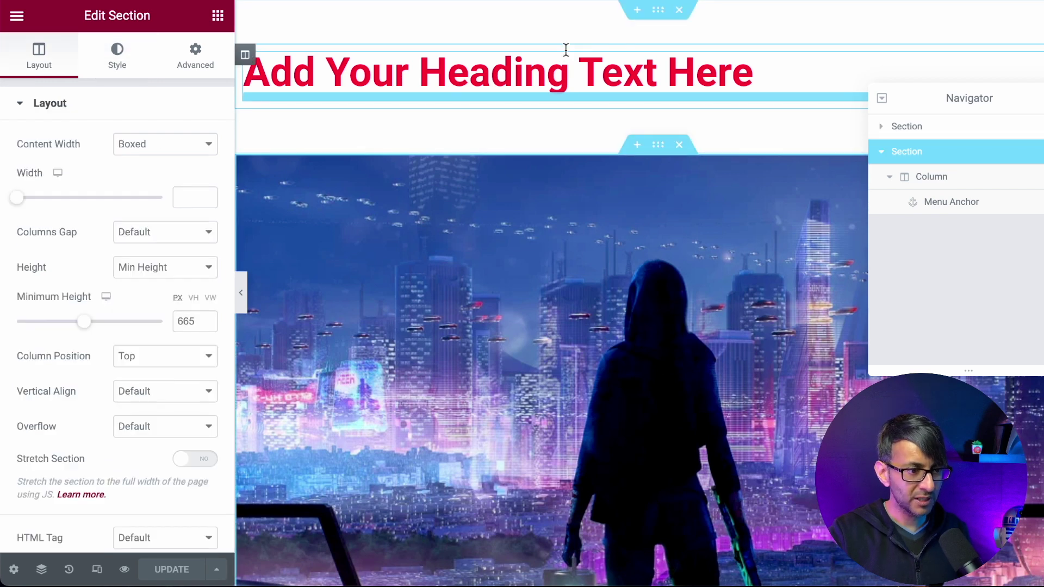
{"action": "left_click", "coordinate": [891, 125]}
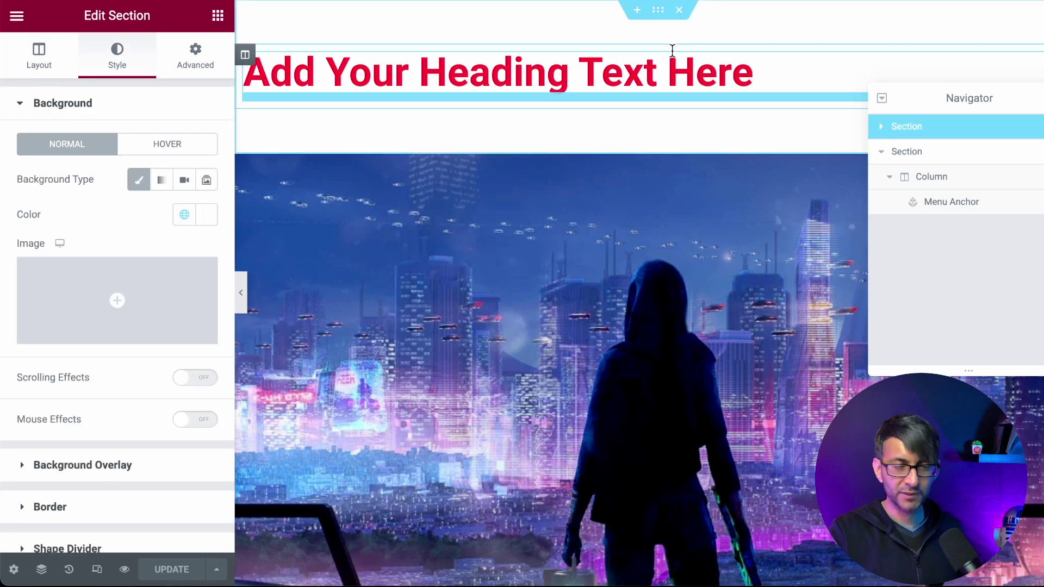
{"action": "left_click", "coordinate": [194, 51]}
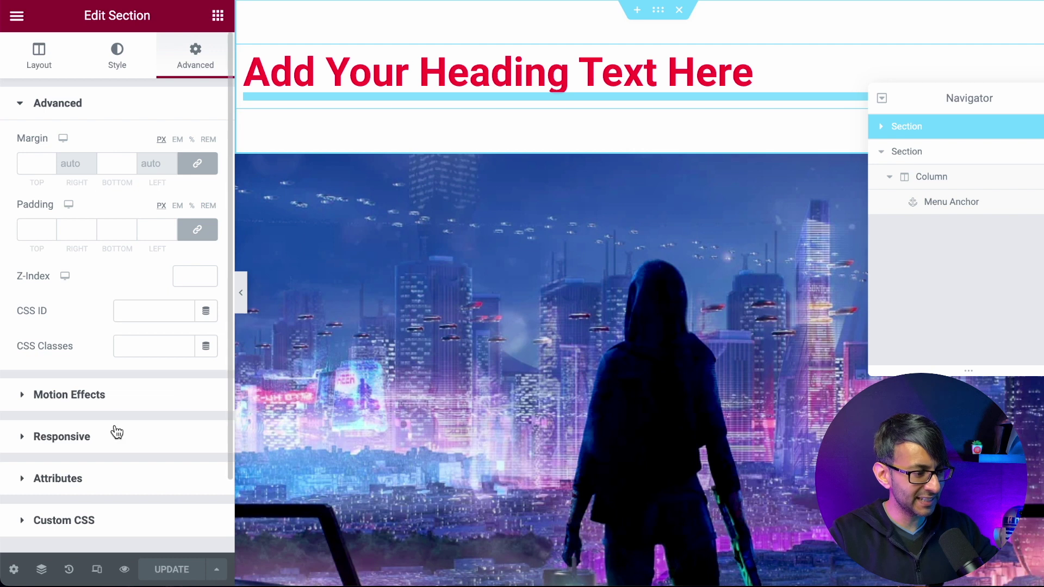
{"action": "scroll", "coordinate": [136, 492], "scroll_direction": "down", "scroll_amount": 1}
{"action": "left_click", "coordinate": [137, 382]}
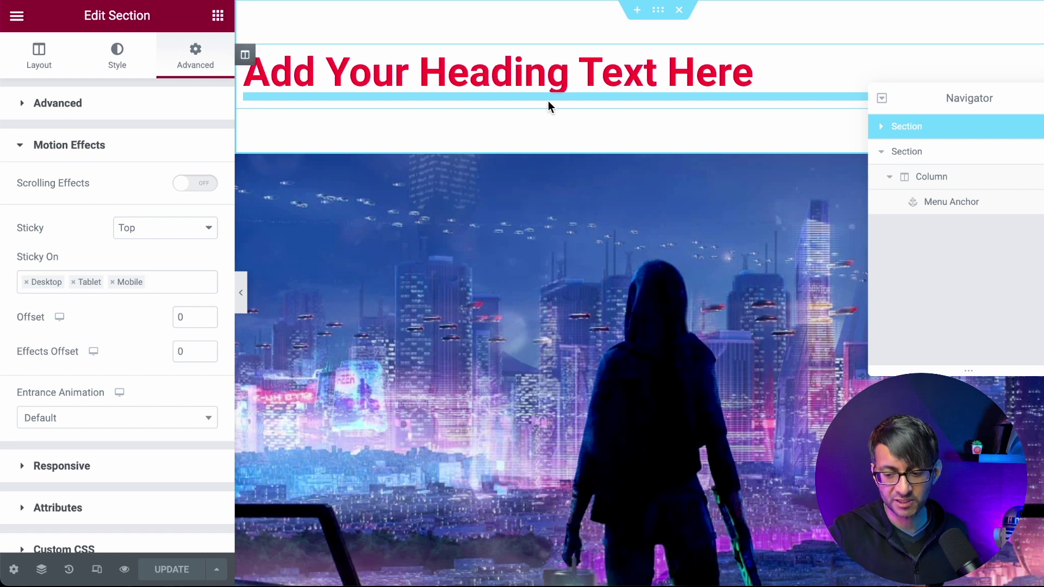
Step: Select the second section and bring up the page2 Menu Anchor's settings
{"action": "left_click", "coordinate": [974, 153]}
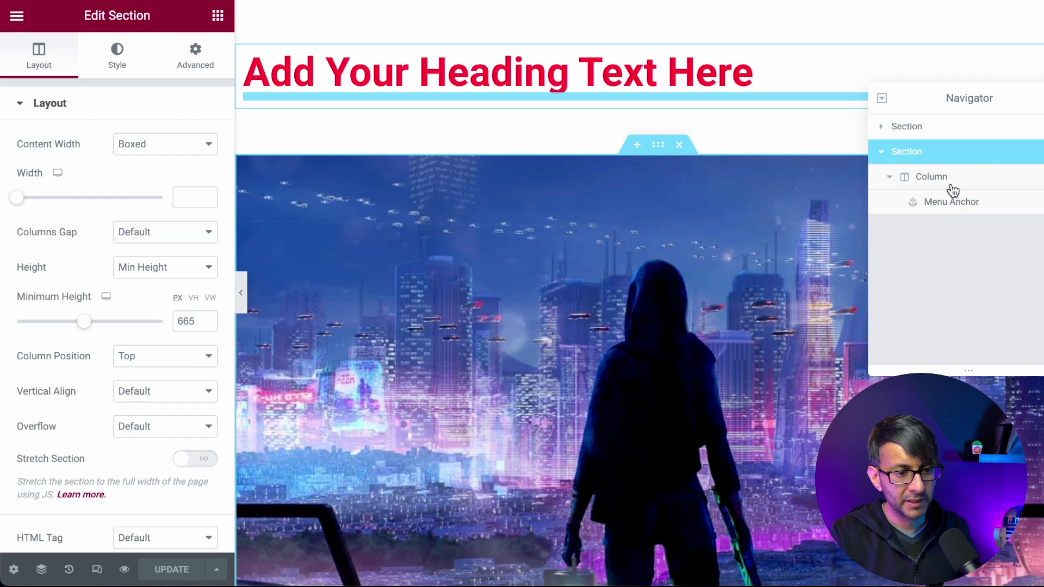
{"action": "left_click", "coordinate": [147, 359]}
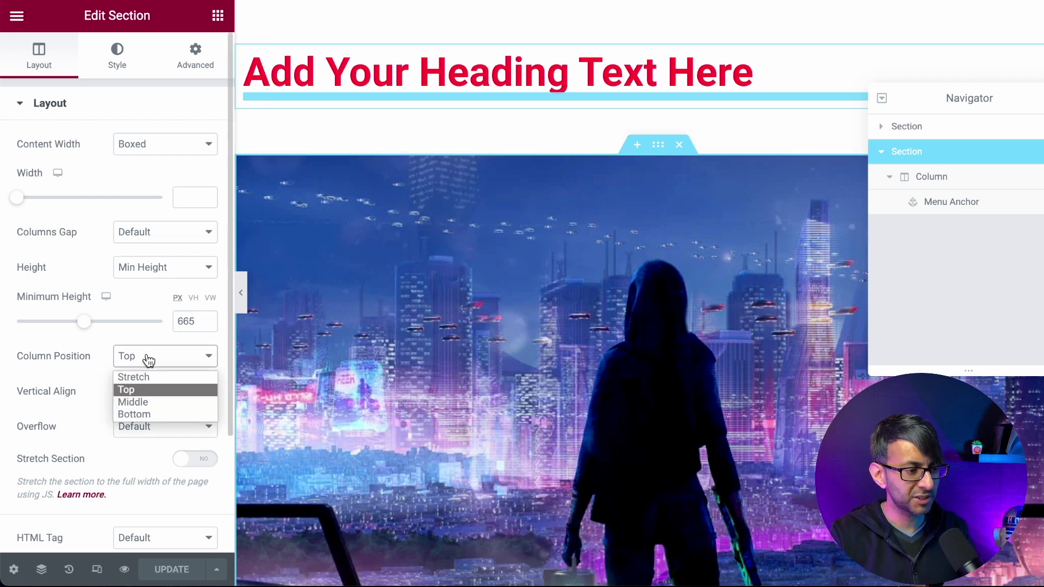
{"action": "left_click", "coordinate": [982, 204]}
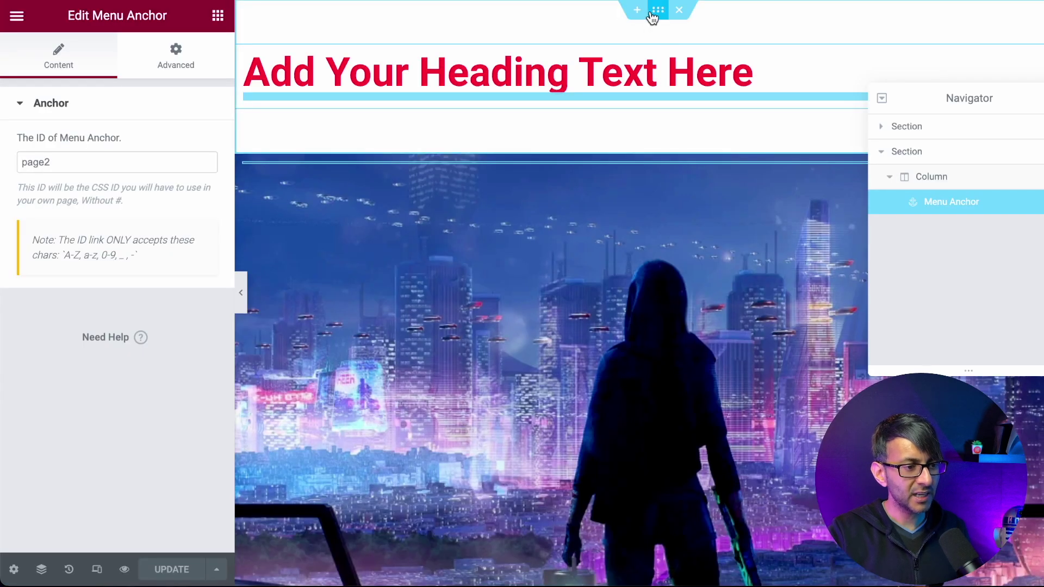
{"action": "left_click", "coordinate": [658, 9]}
Step: Set the top section's Minimum Height to 180
{"action": "left_click", "coordinate": [40, 60]}
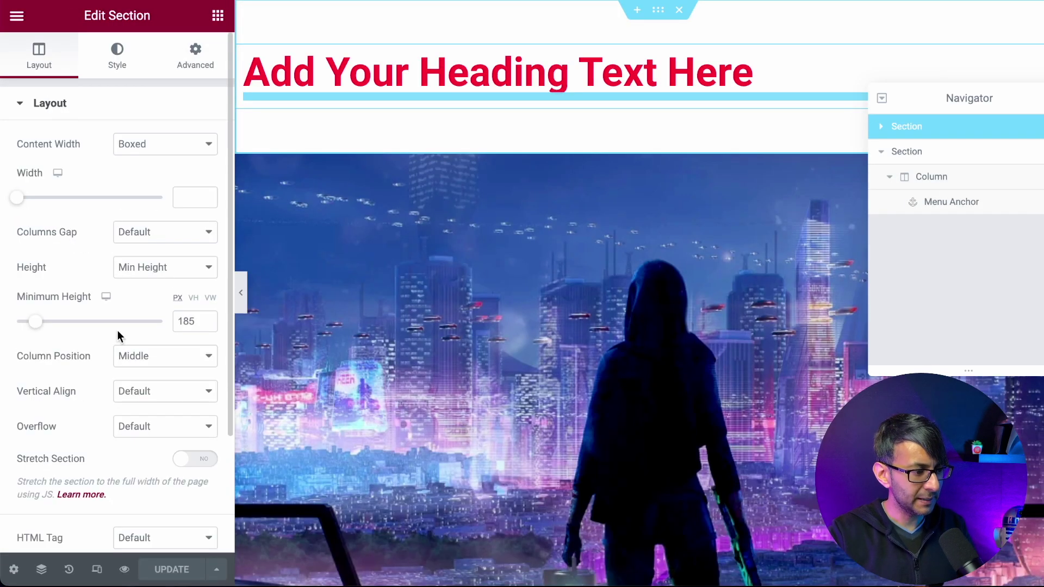
{"action": "left_click_drag", "start_coordinate": [197, 318], "coordinate": [171, 328]}
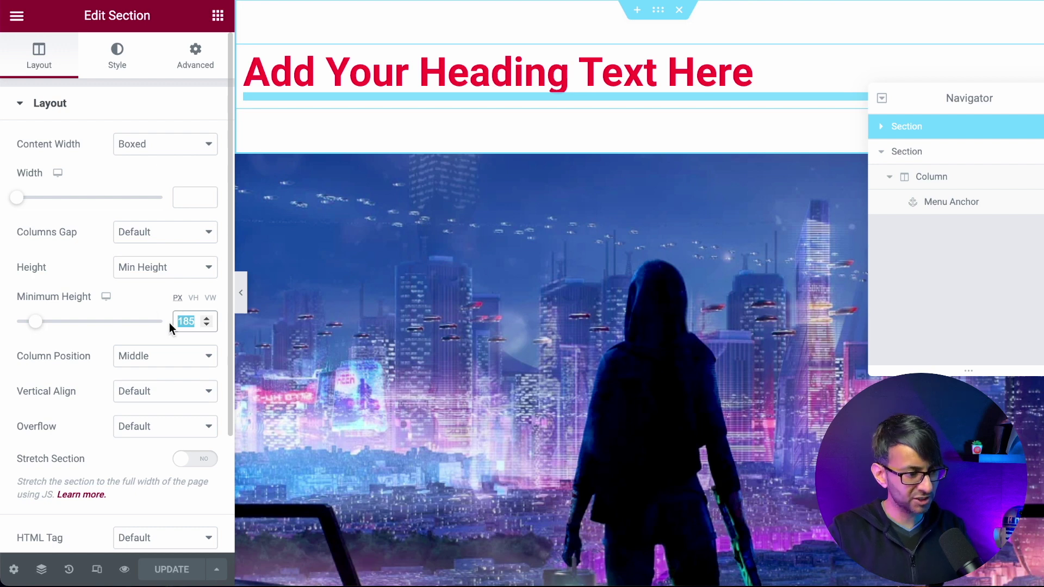
{"action": "type", "text": "180"}
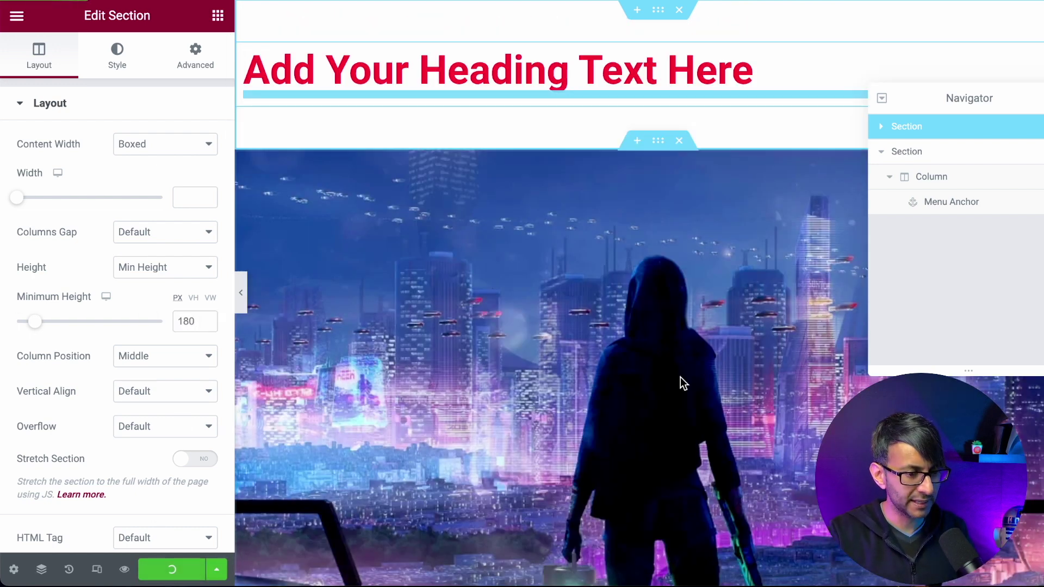
Step: Give the page2 Menu Anchor custom CSS with top: -180px, then update the page
{"action": "left_click", "coordinate": [949, 210]}
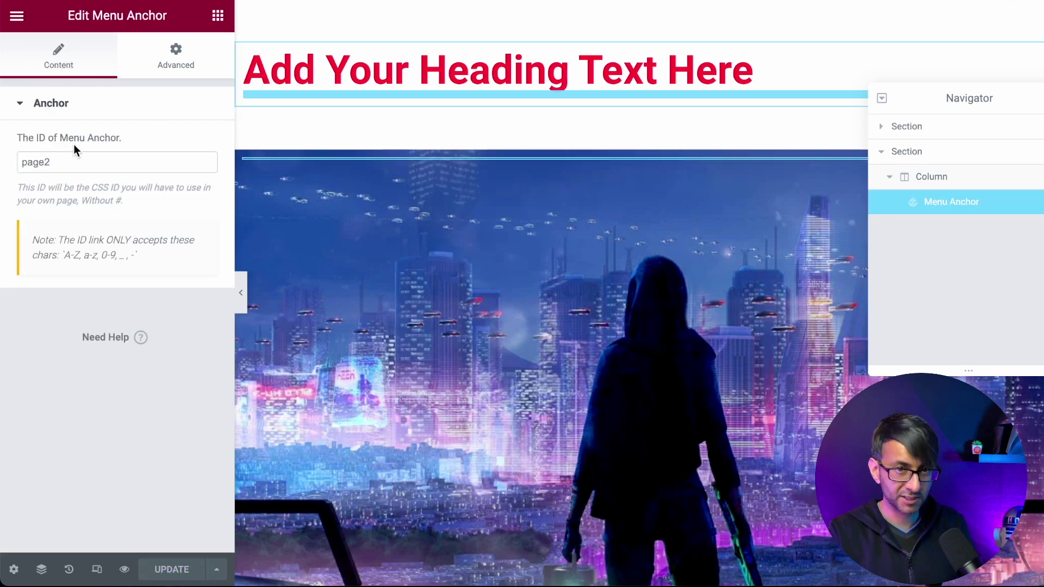
{"action": "left_click", "coordinate": [193, 49]}
{"action": "scroll", "coordinate": [123, 375], "scroll_direction": "down", "scroll_amount": 5}
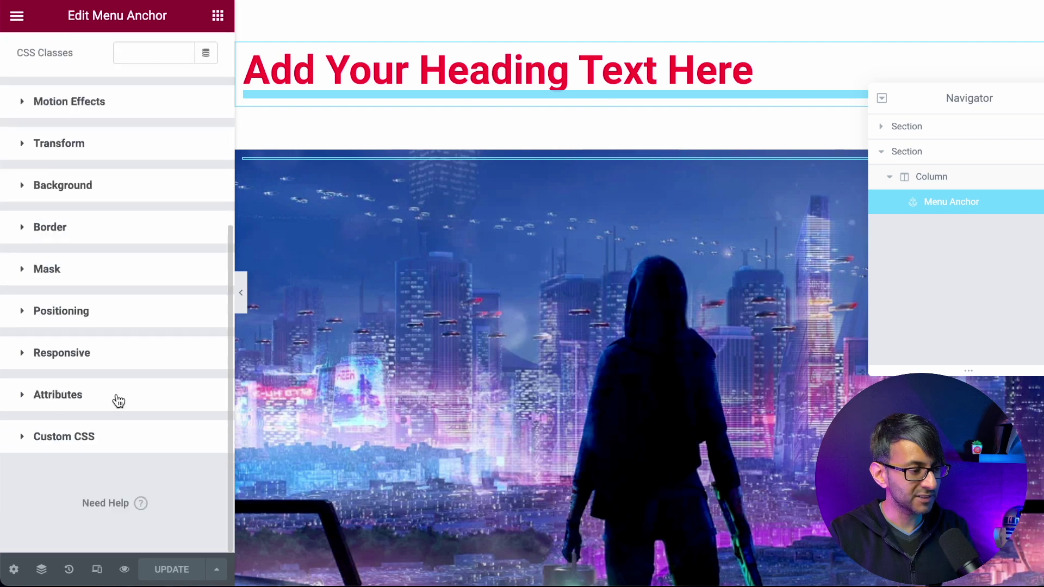
{"action": "left_click", "coordinate": [111, 440]}
{"action": "scroll", "coordinate": [121, 438], "scroll_direction": "down", "scroll_amount": 5}
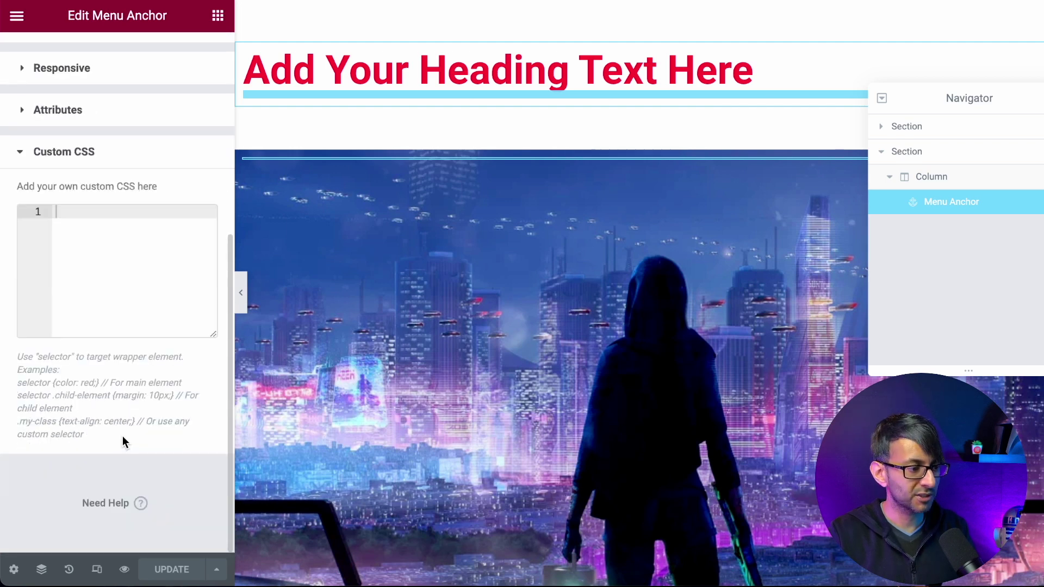
{"action": "type", "text": "#page2 {  display: block;  position: relative;  top: -200px;  }"}
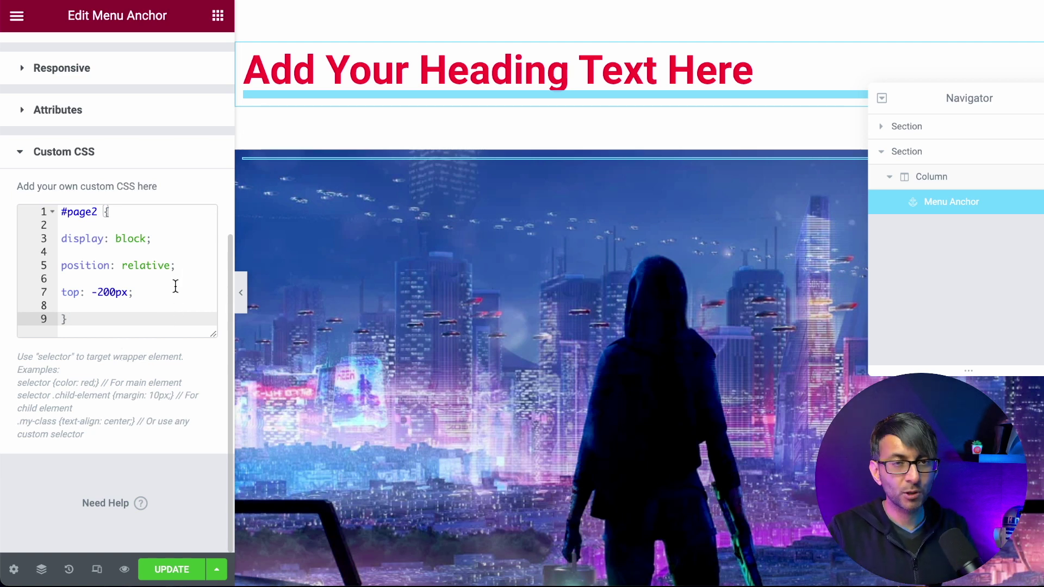
{"action": "left_click", "coordinate": [116, 292]}
{"action": "key", "text": "BackSpace"}
{"action": "key", "text": "BackSpace"}
{"action": "key", "text": "BackSpace"}
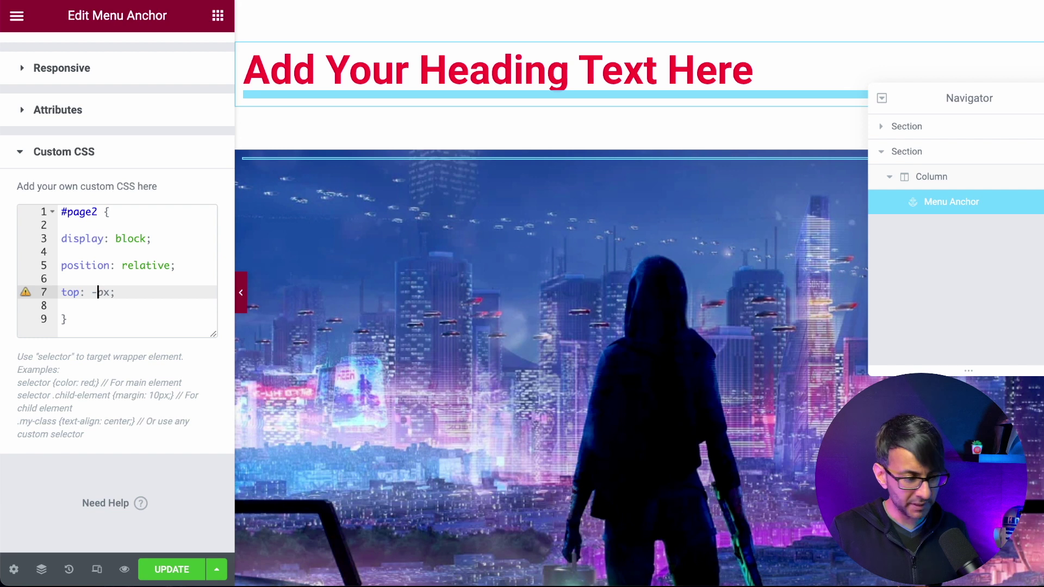
{"action": "type", "text": "200"}
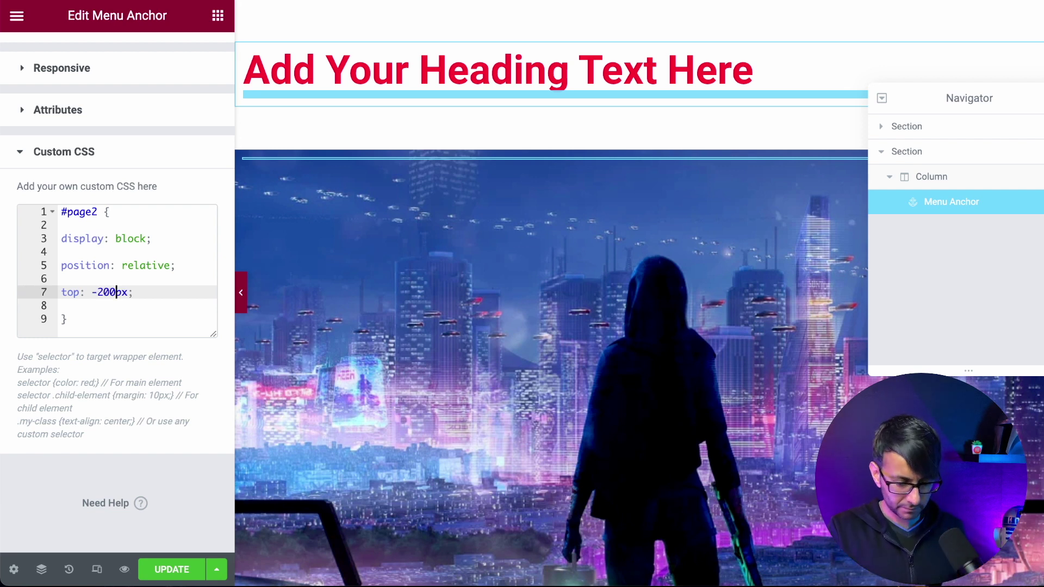
{"action": "key", "text": "BackSpace"}
{"action": "key", "text": "BackSpace"}
{"action": "key", "text": "BackSpace"}
{"action": "type", "text": "18"}
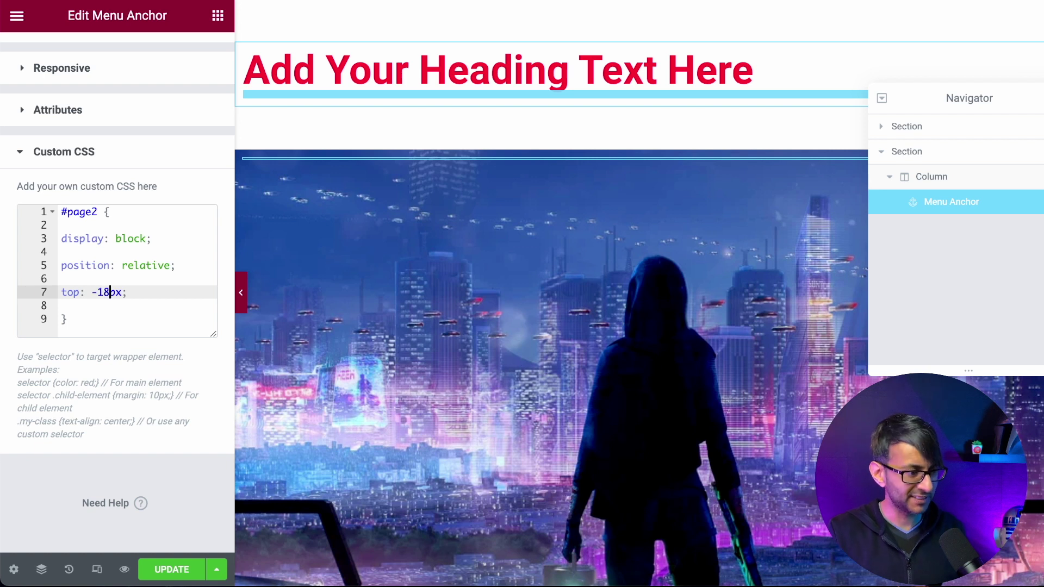
{"action": "type", "text": "0"}
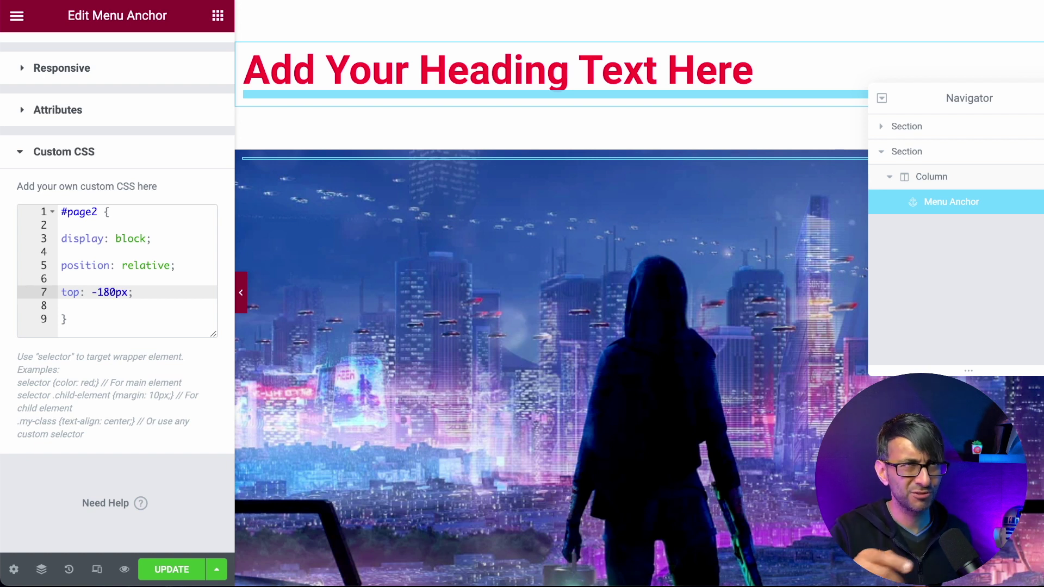
{"action": "left_click", "coordinate": [120, 326]}
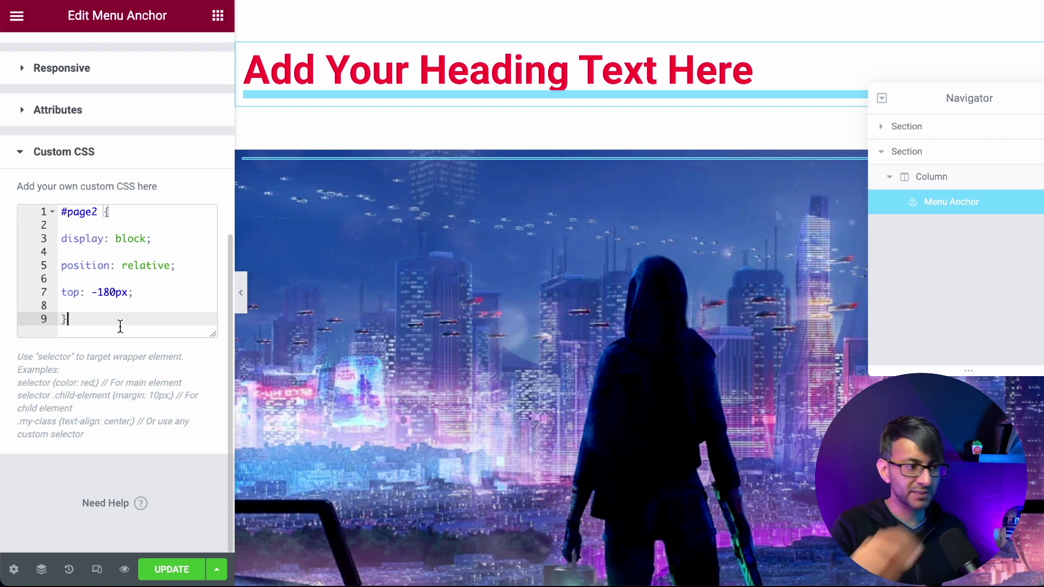
{"action": "left_click", "coordinate": [171, 571]}
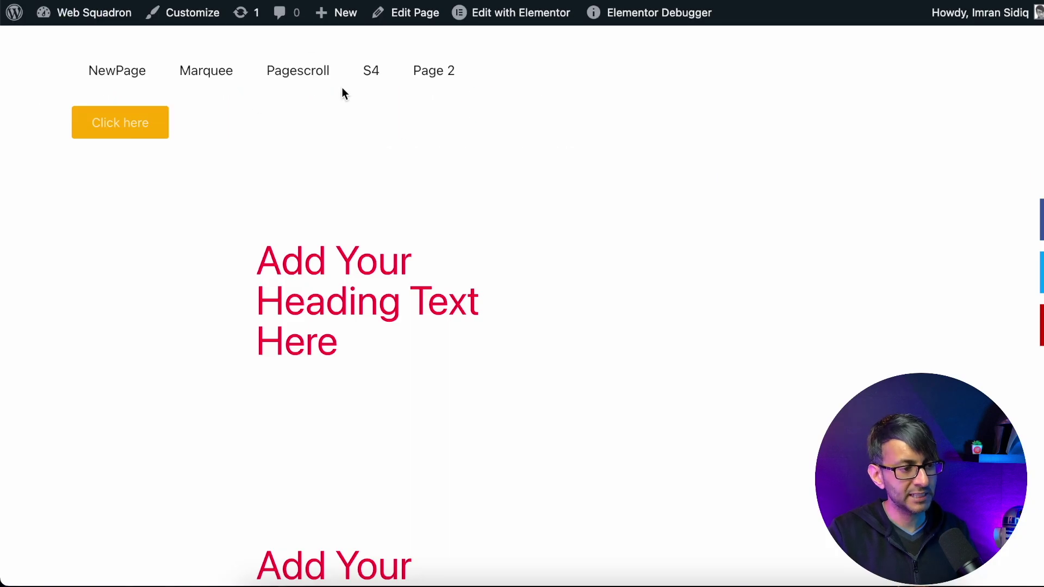
Step: Retest the S4 link, then the Page 2 link, which lands on the heading and city image
{"action": "left_click", "coordinate": [363, 80]}
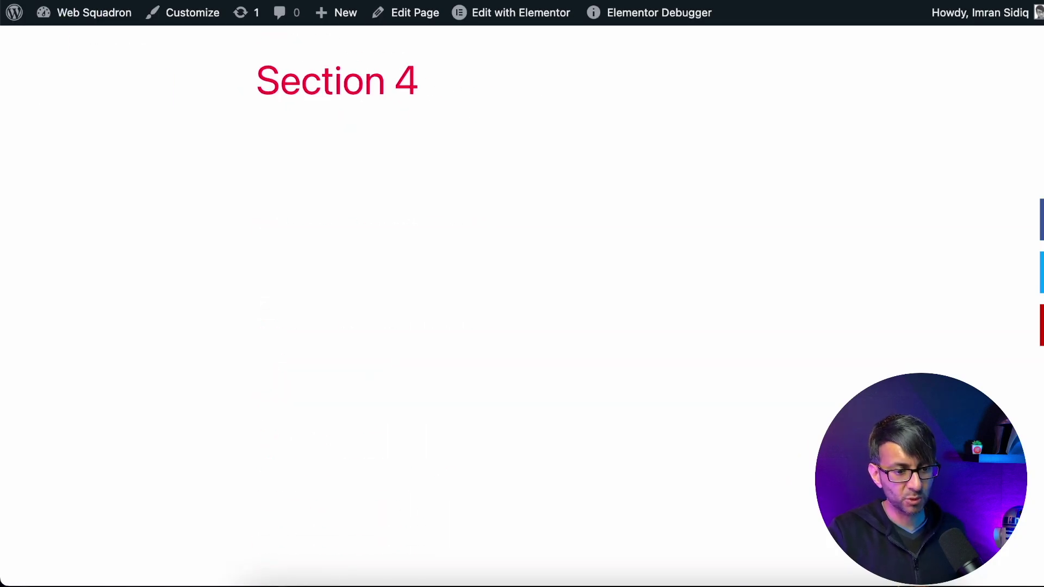
{"action": "scroll", "coordinate": [522, 305], "scroll_direction": "up", "scroll_amount": 10}
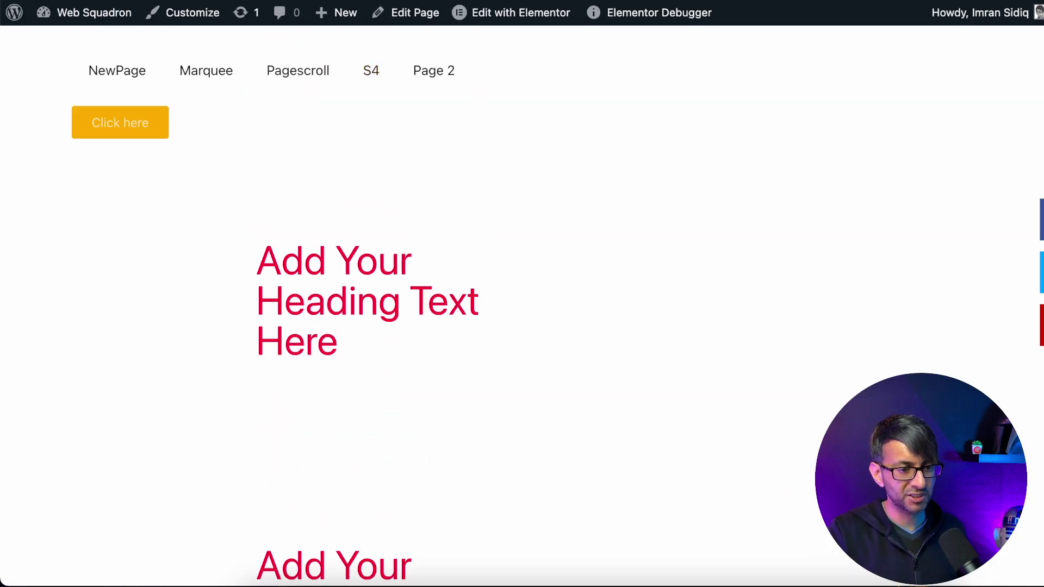
{"action": "left_click", "coordinate": [434, 71]}
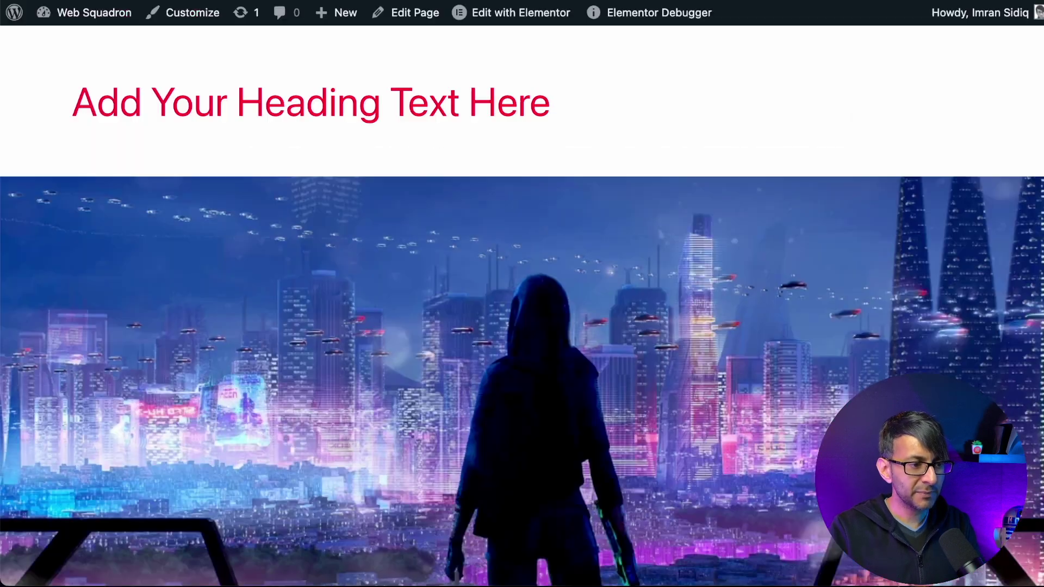
{"action": "mouse_move", "coordinate": [700, 13]}
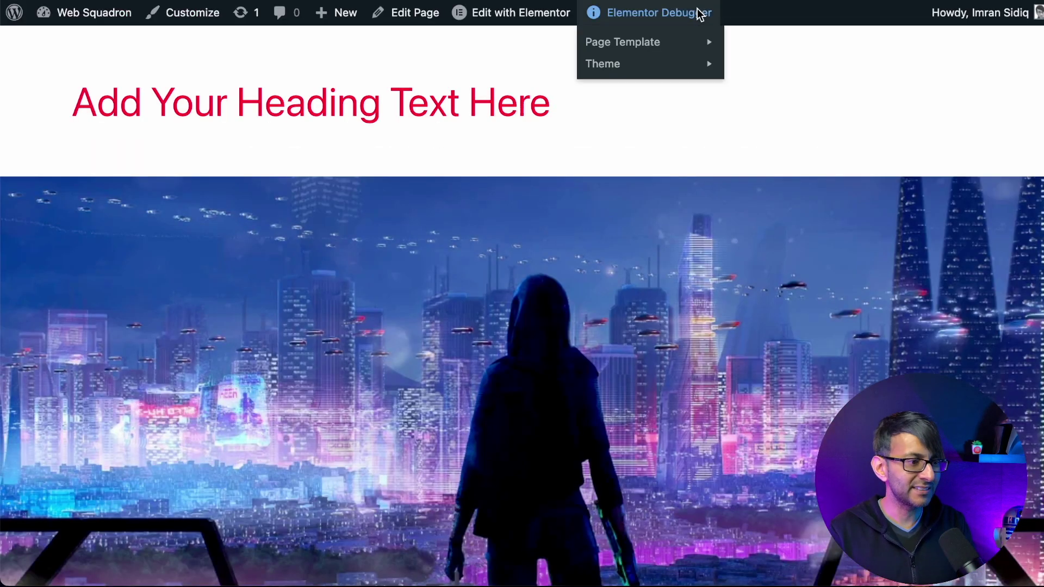